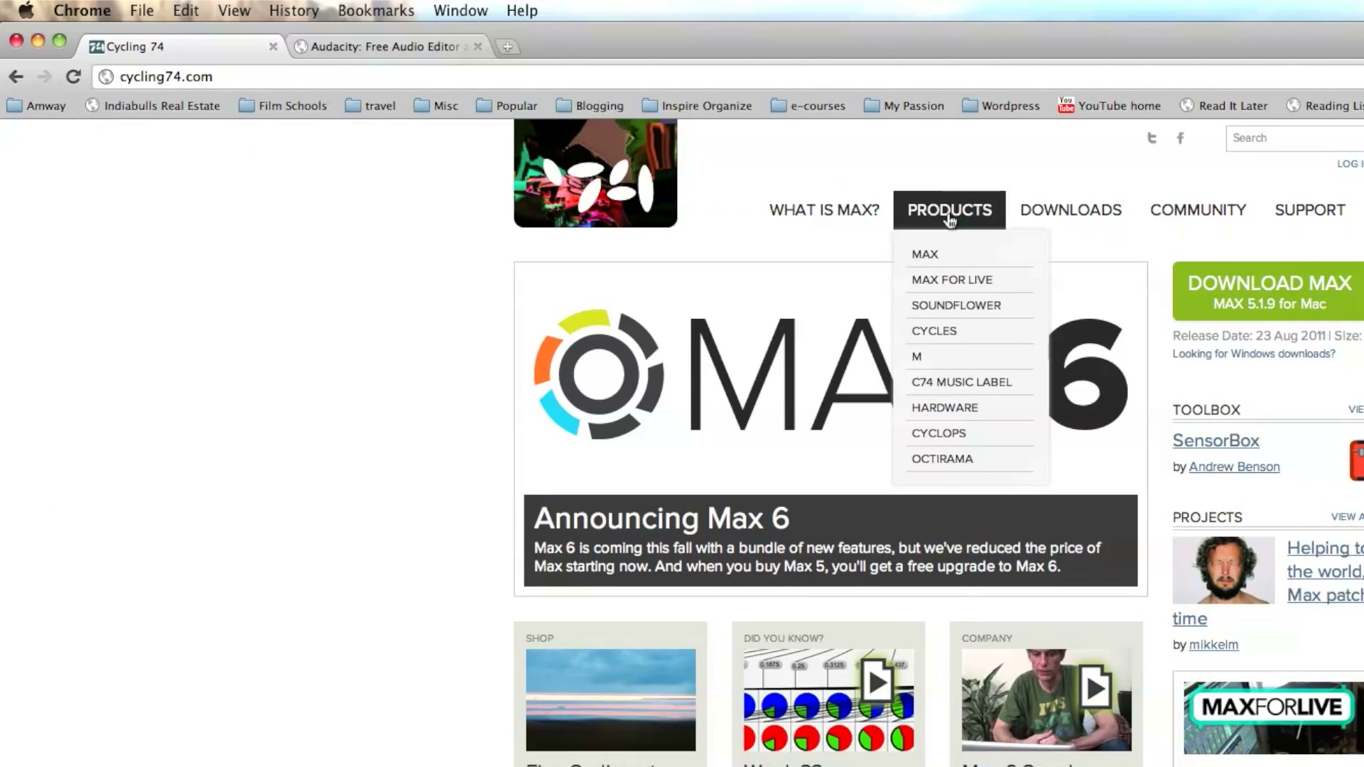
Step: Reach the Soundflower 1.5.2 download page on Cycling '74, then switch to the Audacity website
click(954, 304)
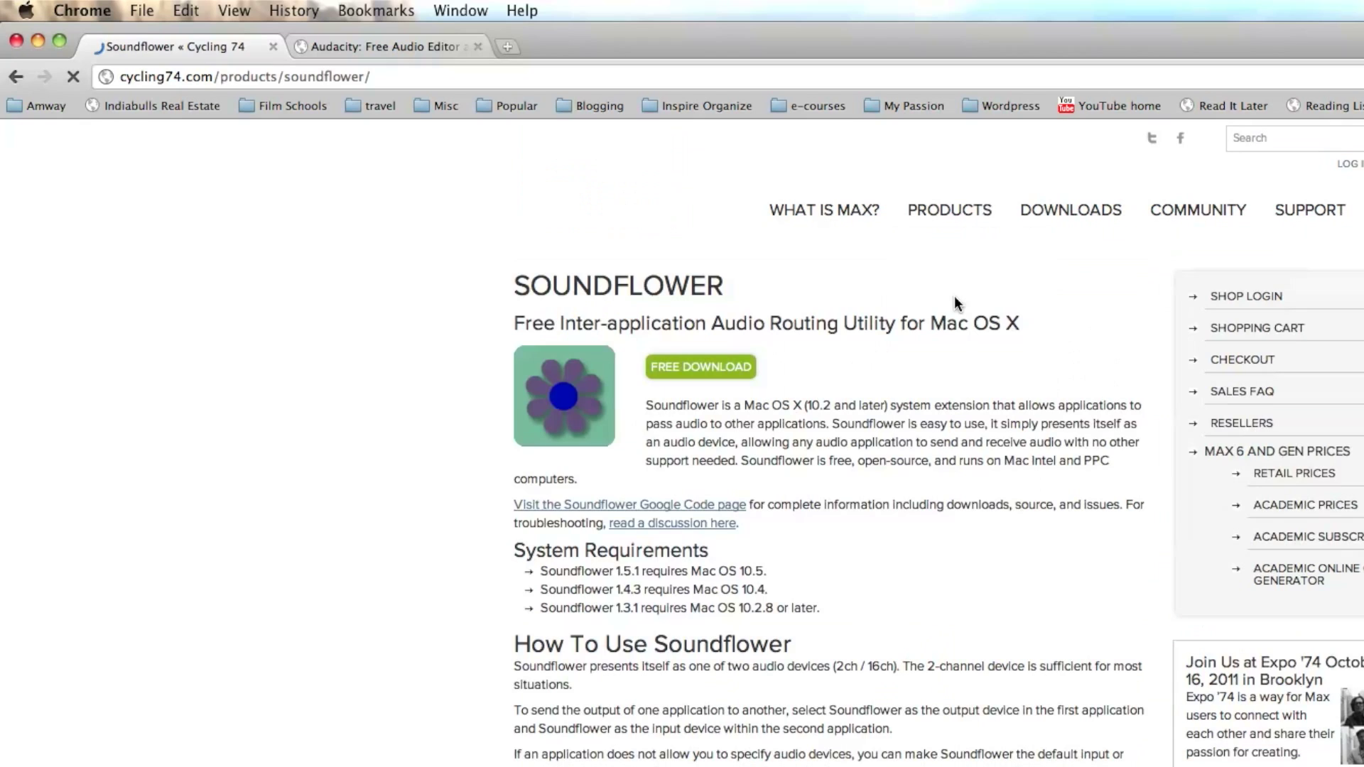
click(703, 368)
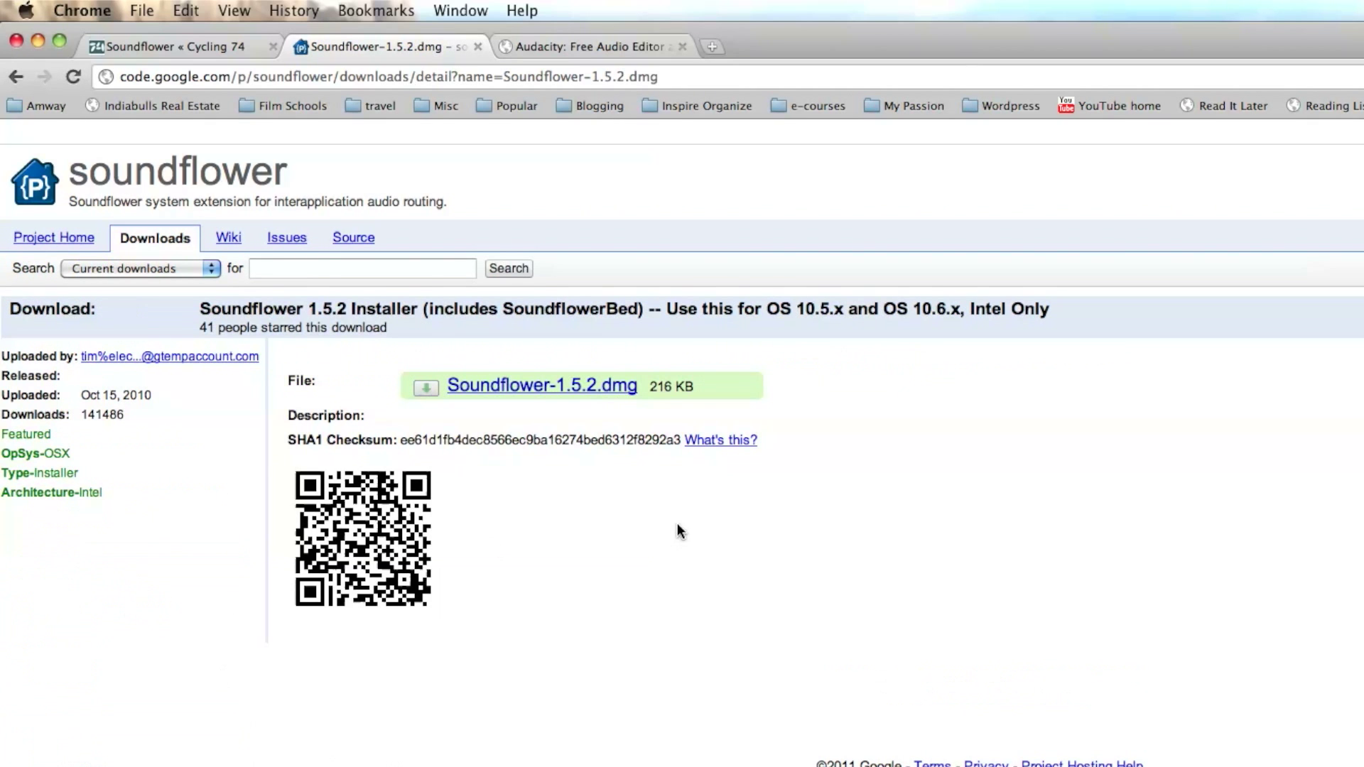
click(586, 45)
scroll(488, 267, up, 2)
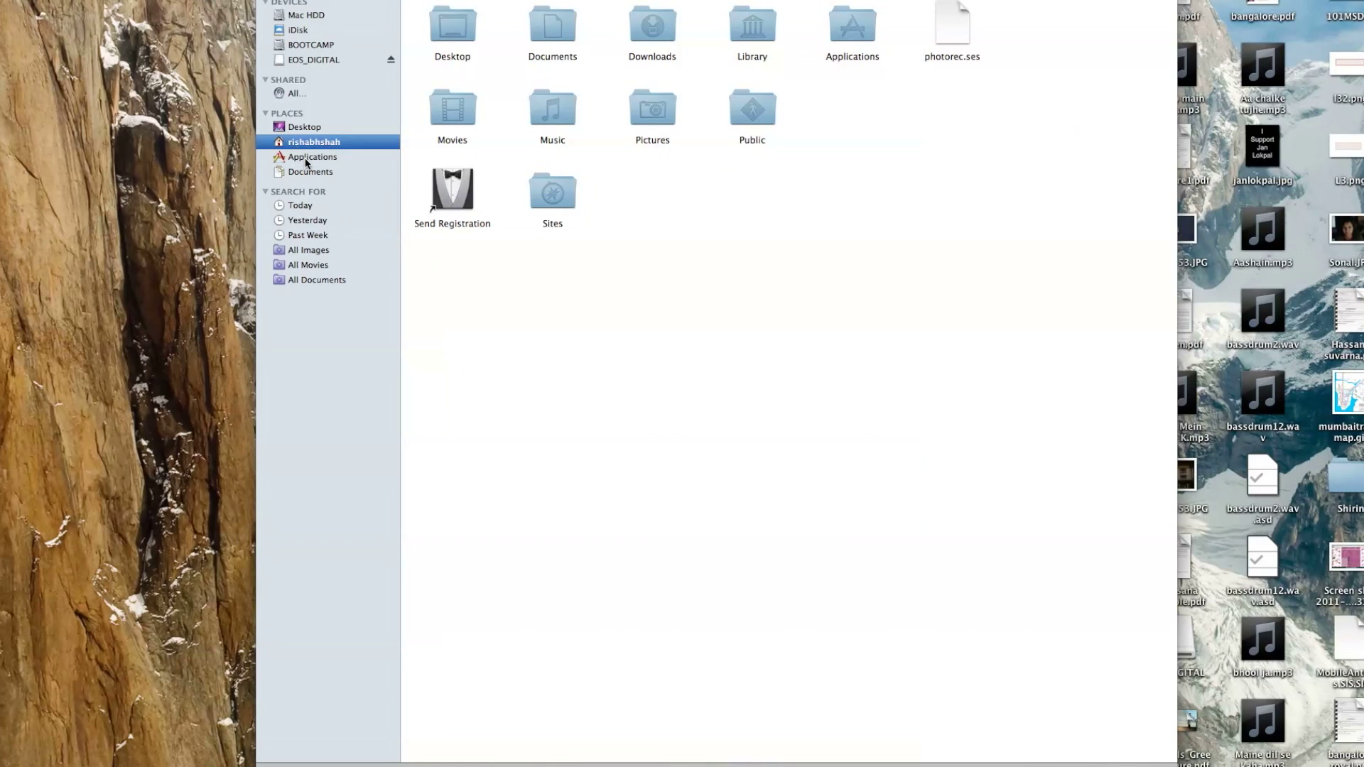
Step: Launch Soundflowerbed from Applications > Soundflower and route Soundflower (2ch) to Built-in Output
click(308, 159)
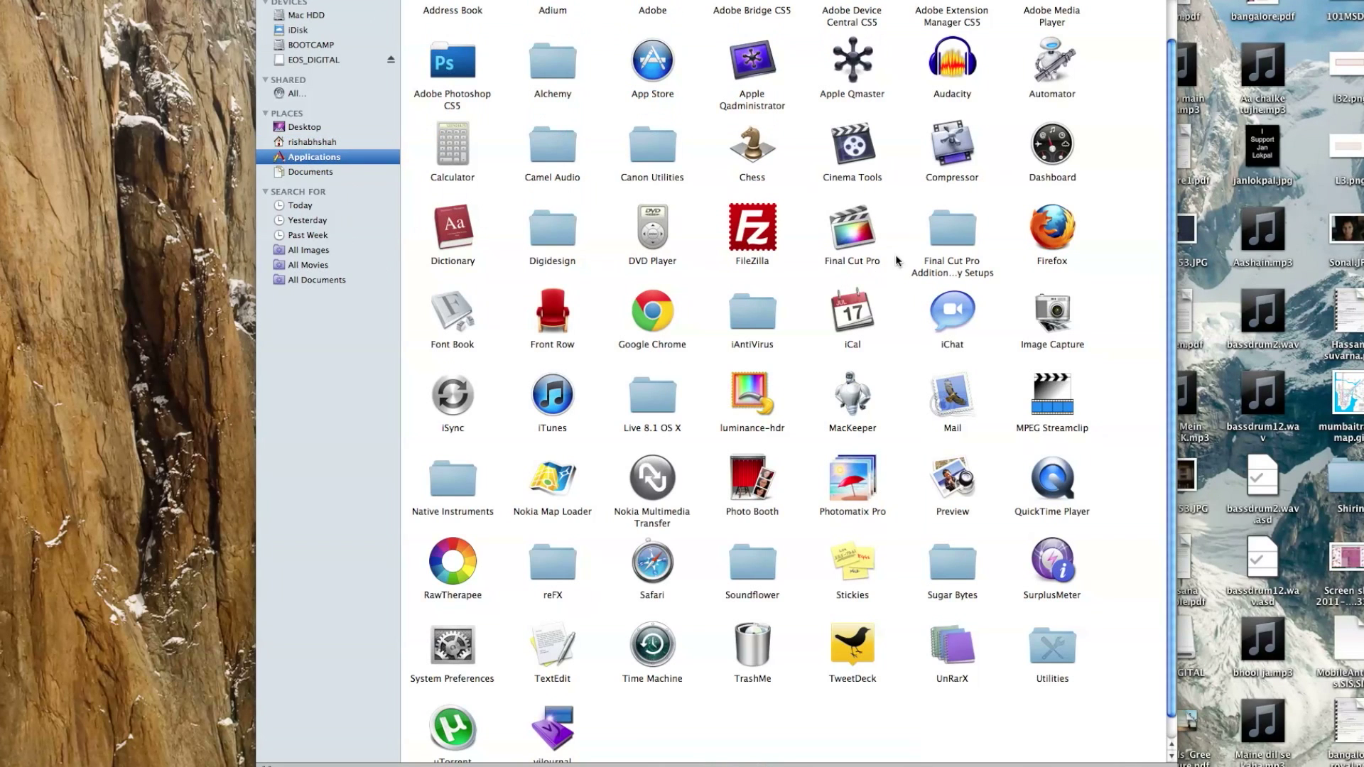
scroll(896, 260, up, 1)
click(942, 94)
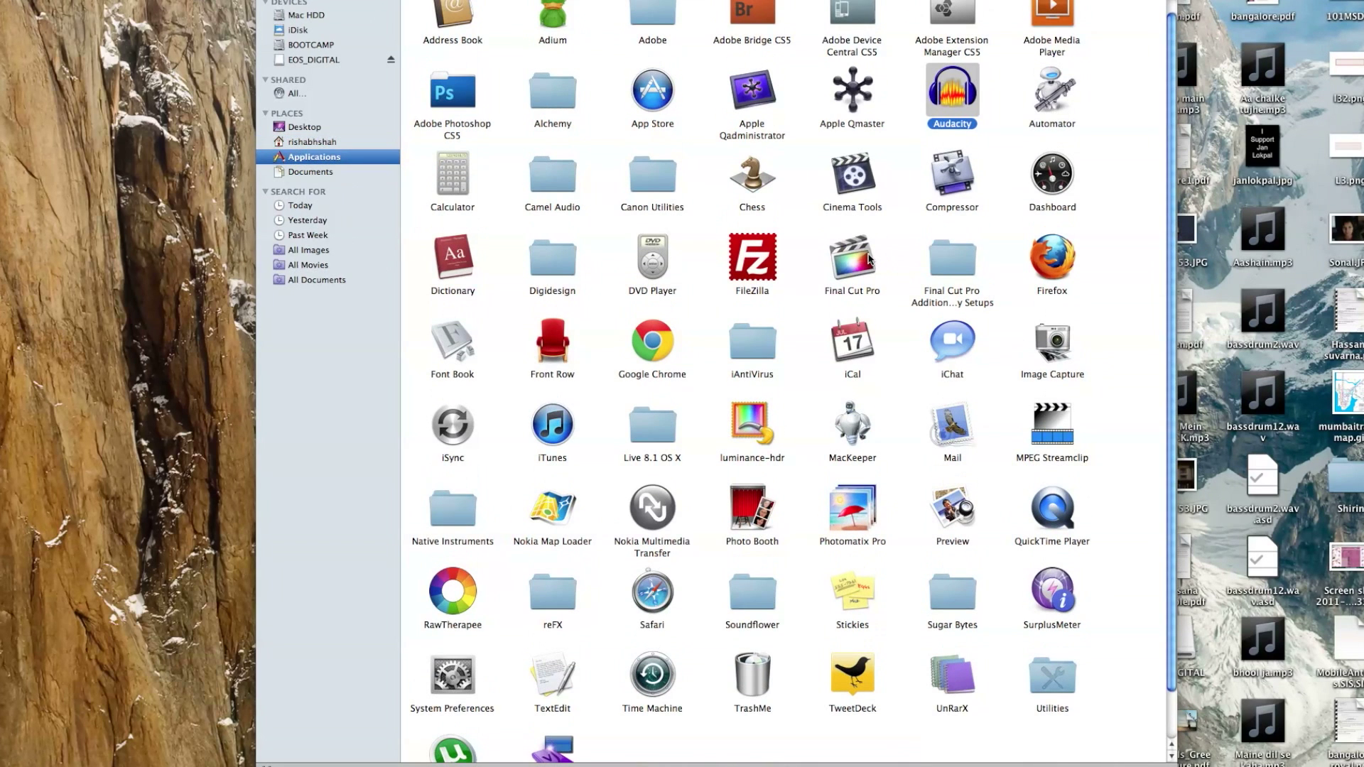
scroll(810, 421, down, 1)
double_click(762, 554)
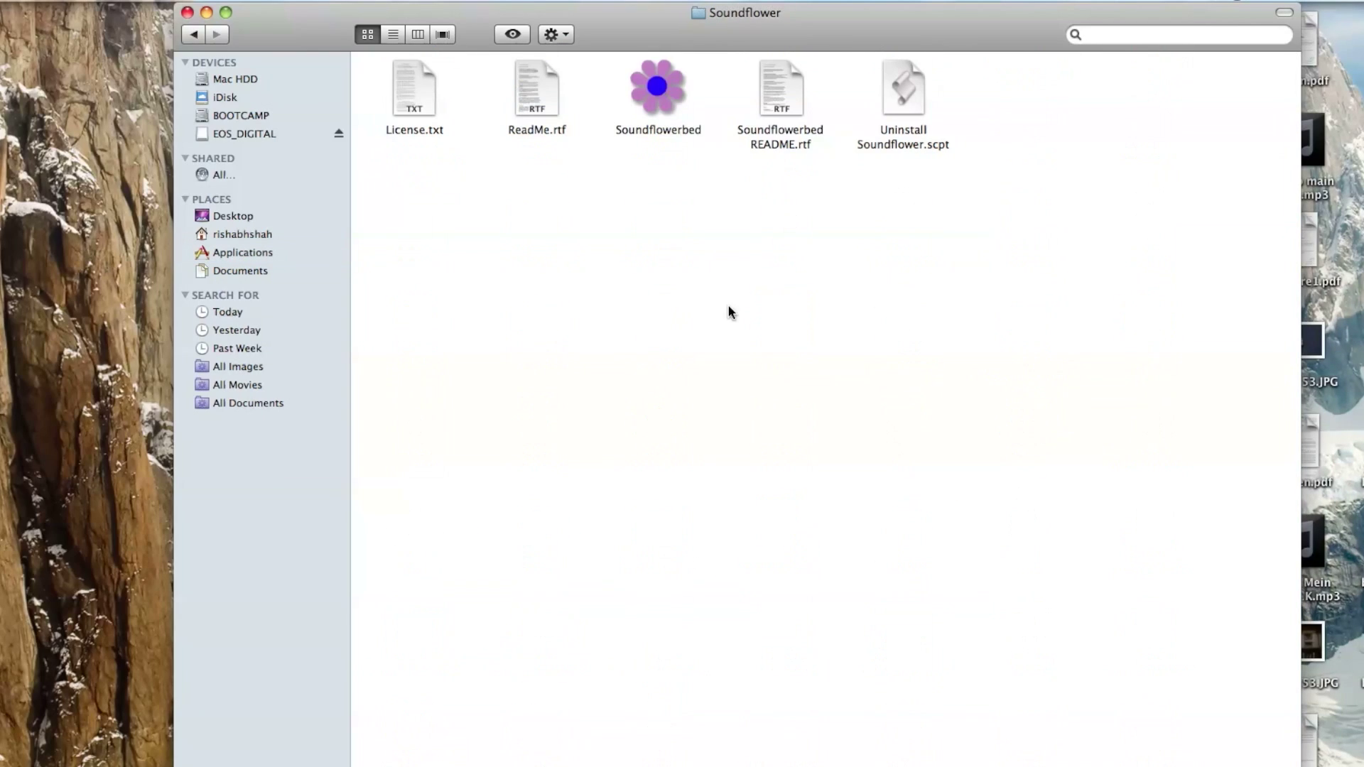
click(655, 76)
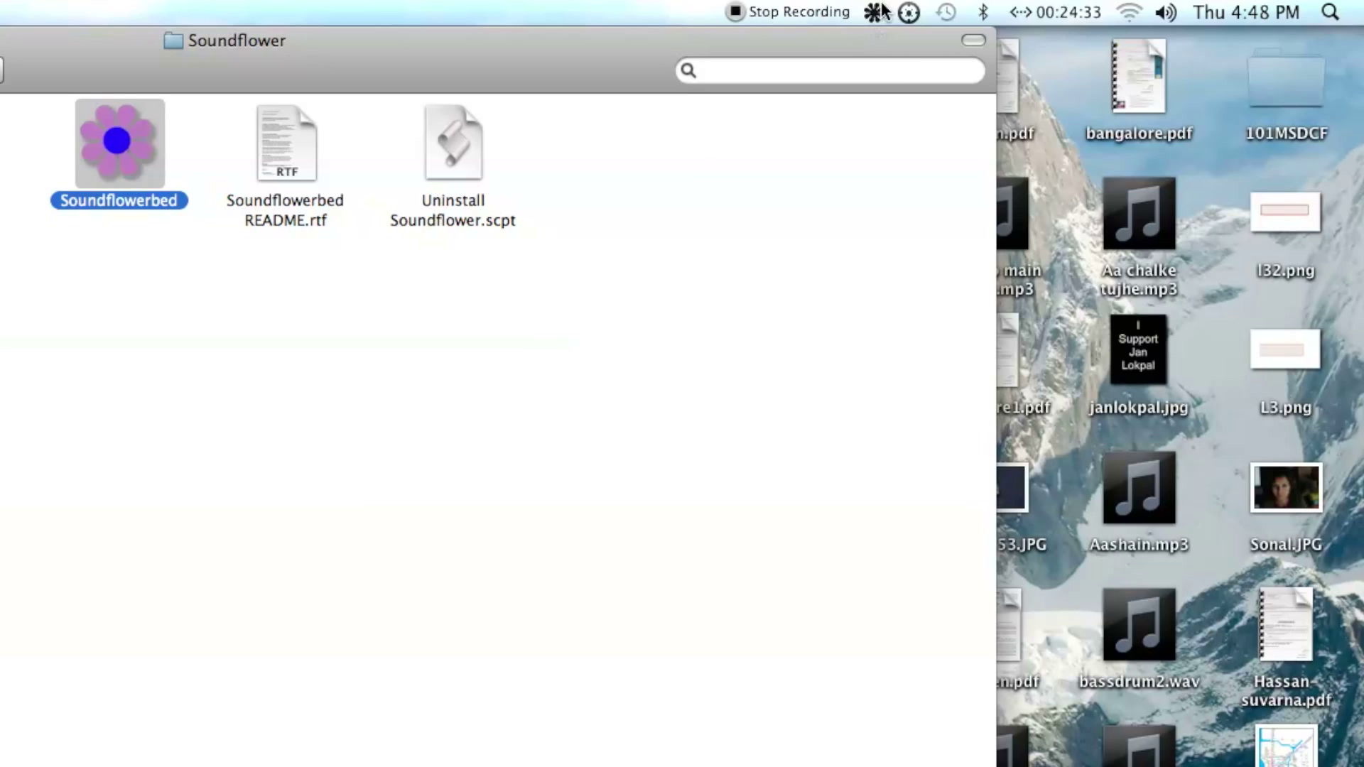
click(1064, 9)
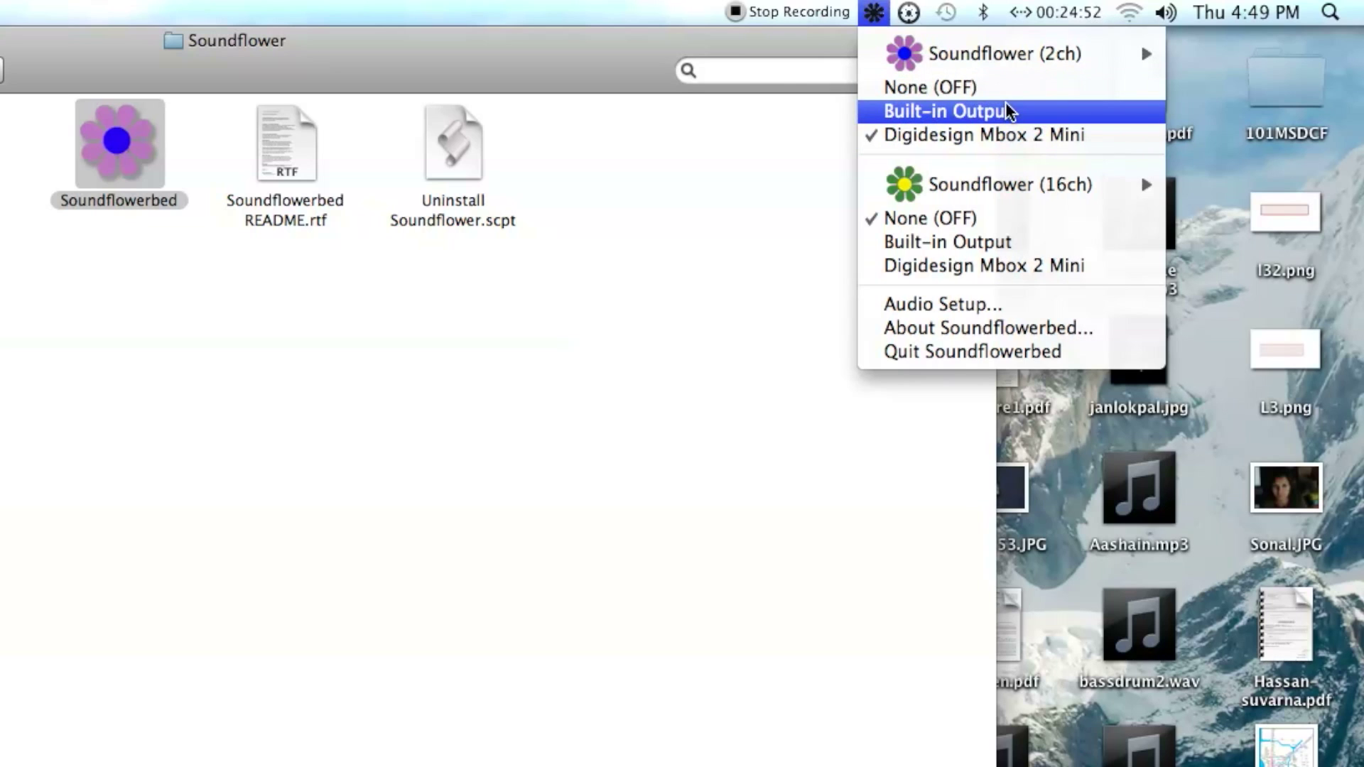
mouse_move(1005, 53)
click(874, 12)
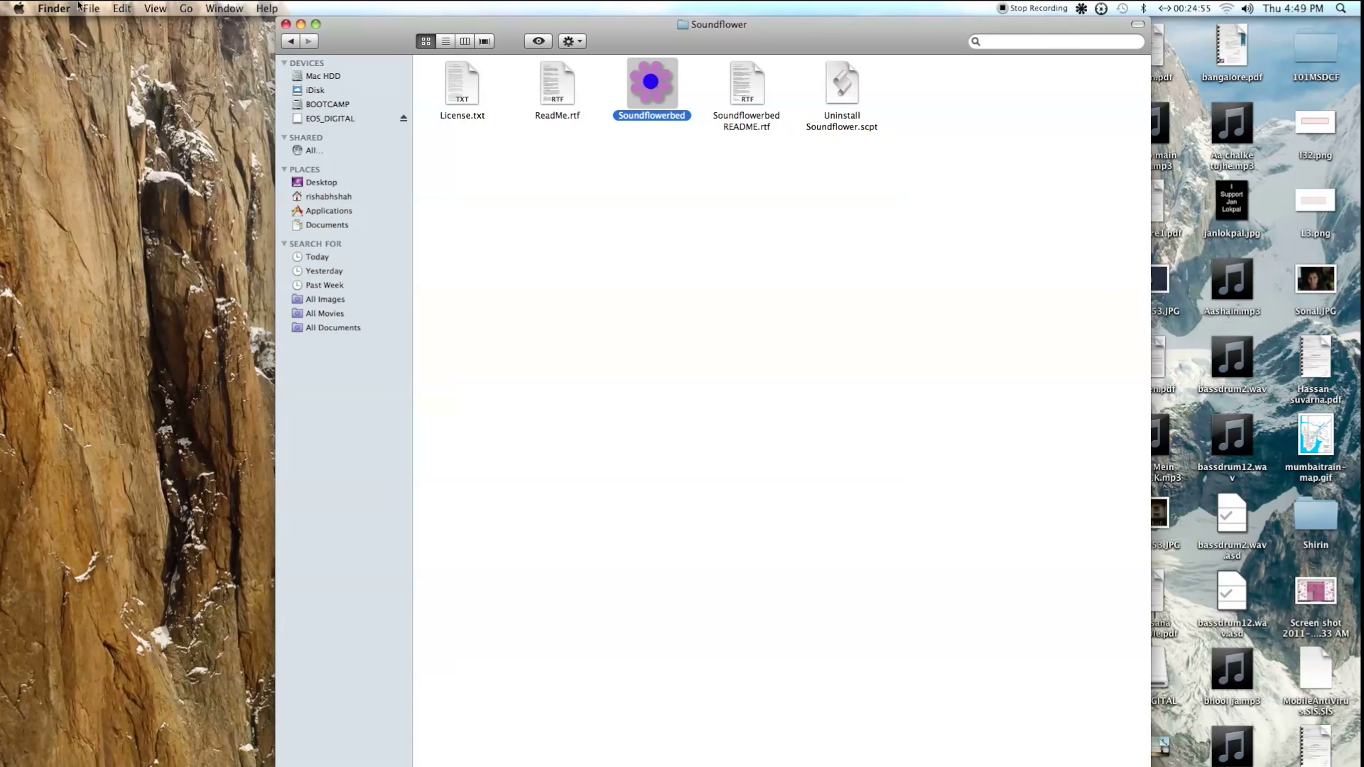
Step: Choose Soundflower (2ch) as the output device in System Preferences' Sound settings
click(17, 8)
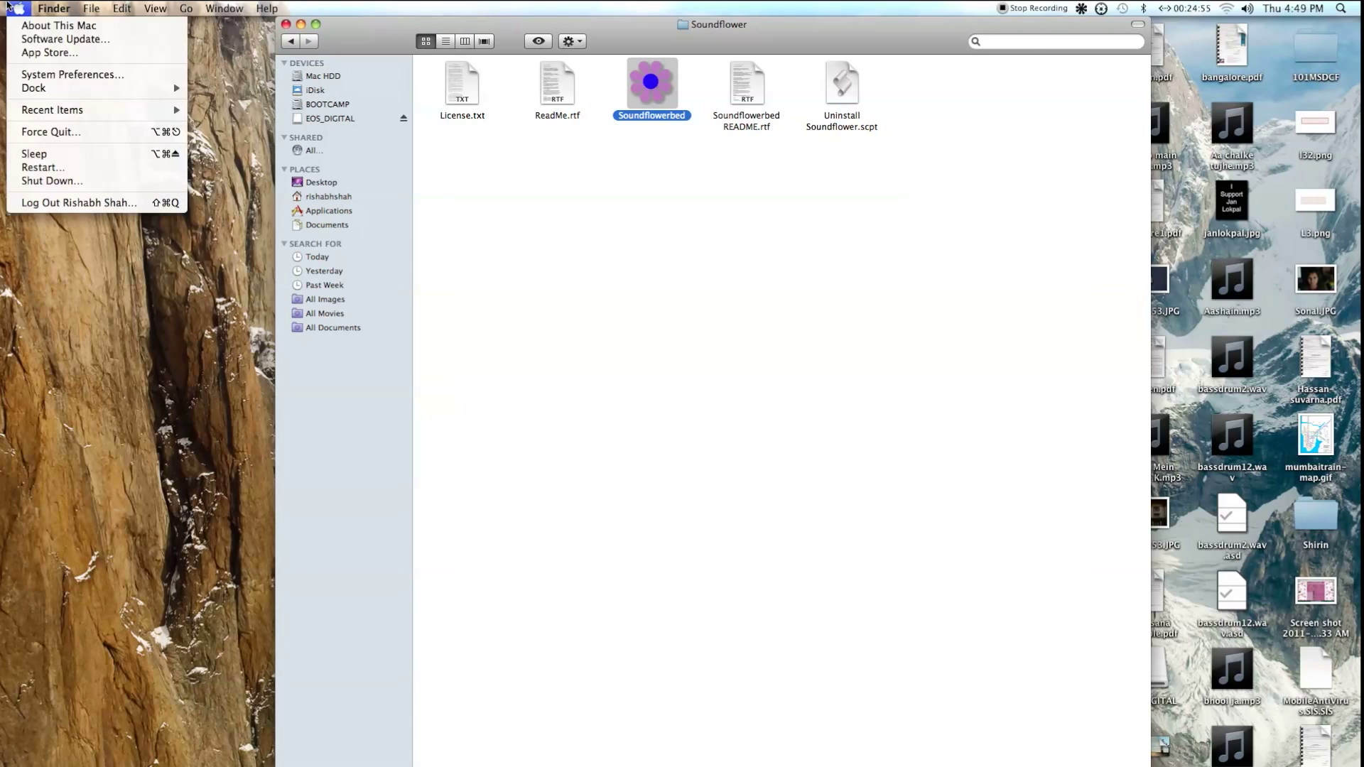
click(70, 74)
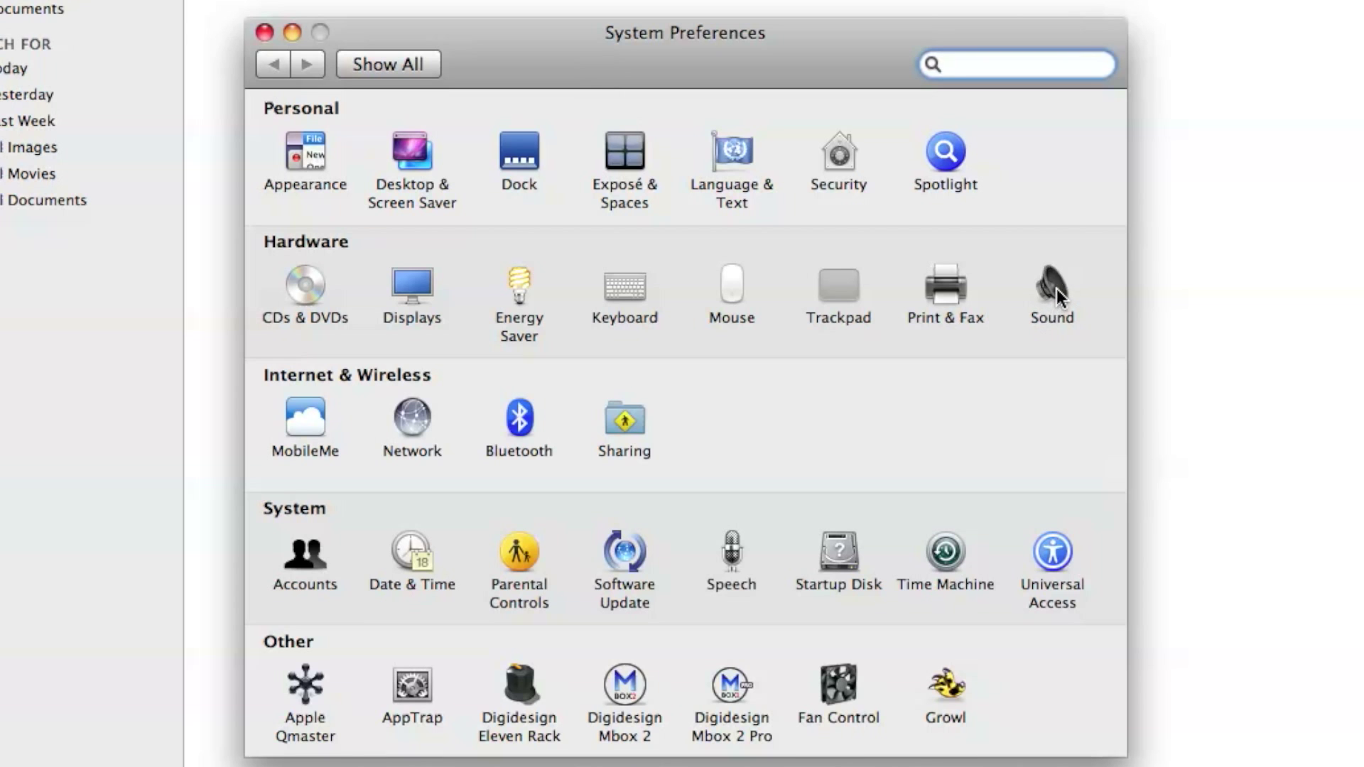
click(1053, 289)
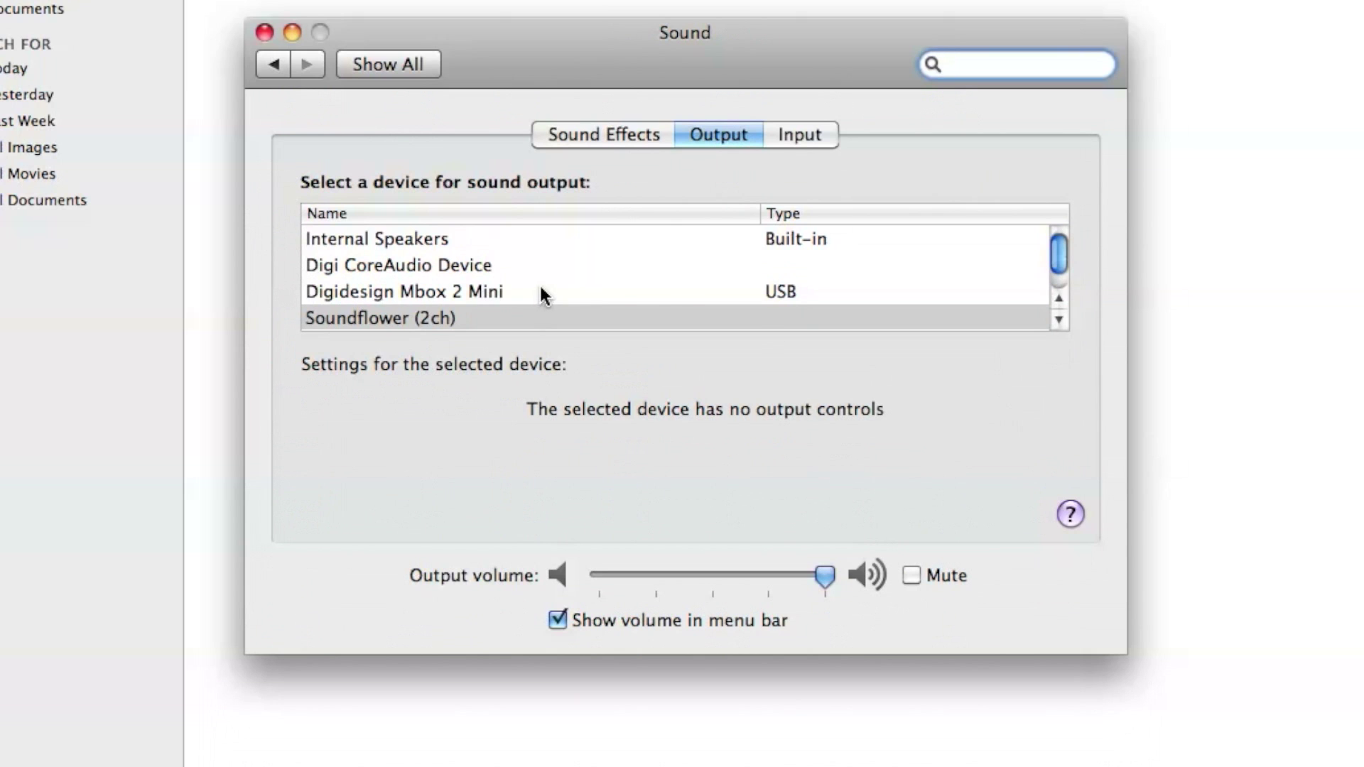
scroll(540, 290, down, 1)
click(373, 291)
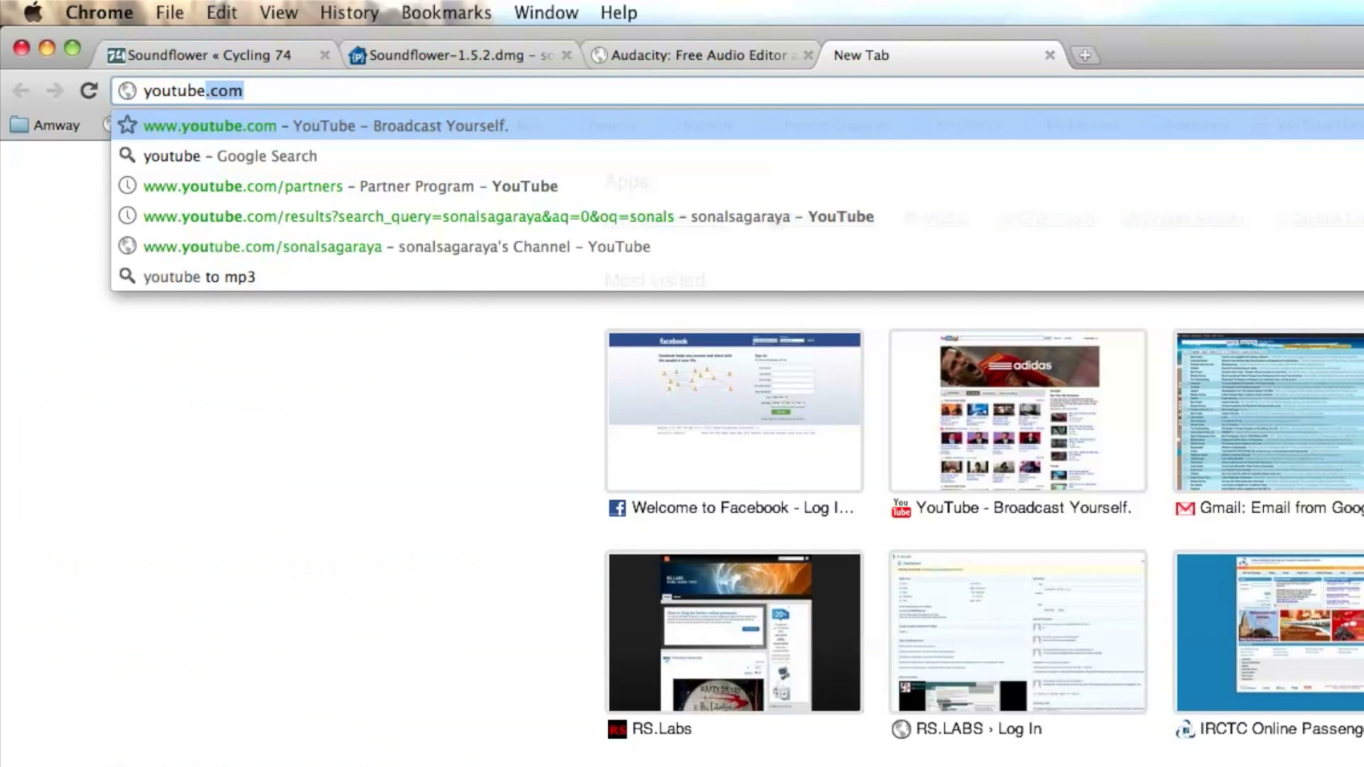
text(.com/so)
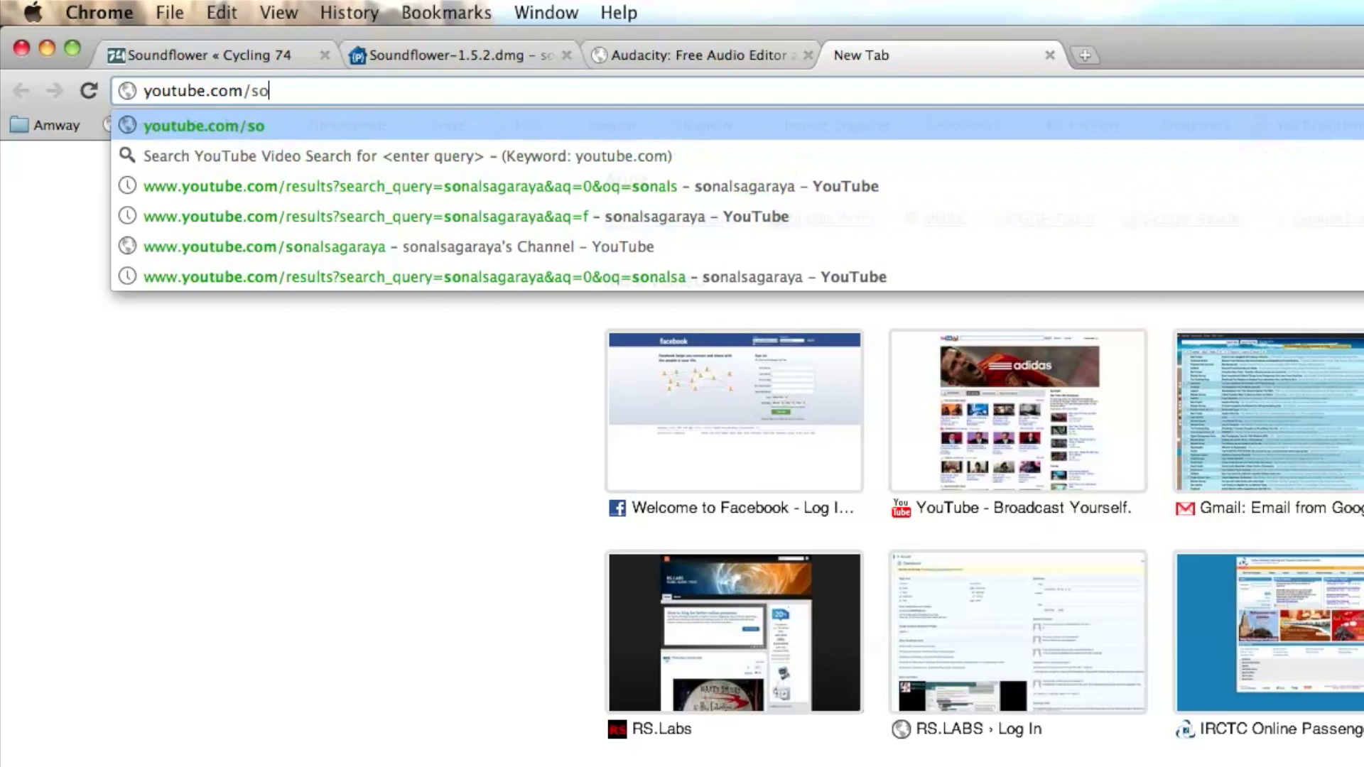
text(nalsagaraya)
Step: Load the sonalsagaraya YouTube channel, then pause its featured video and rewind it to 0:00
key(Return)
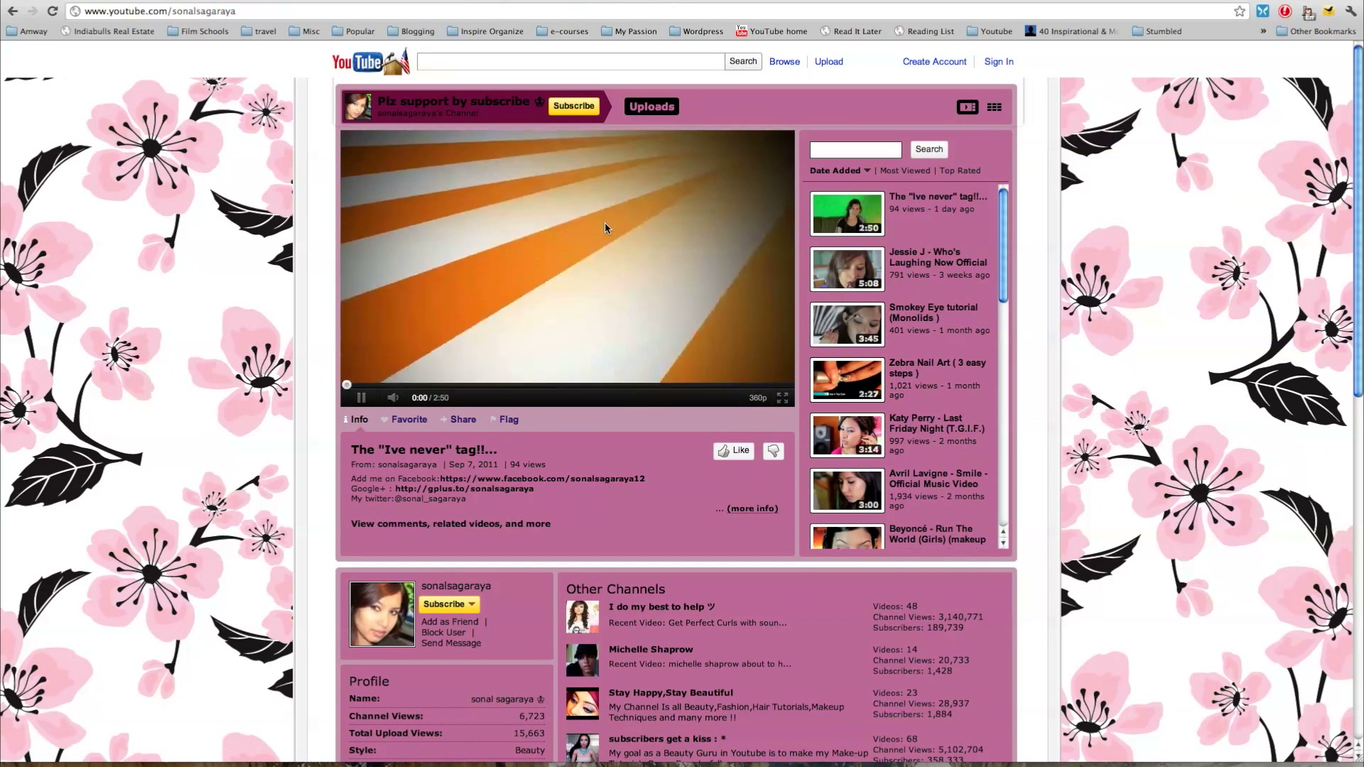
click(363, 398)
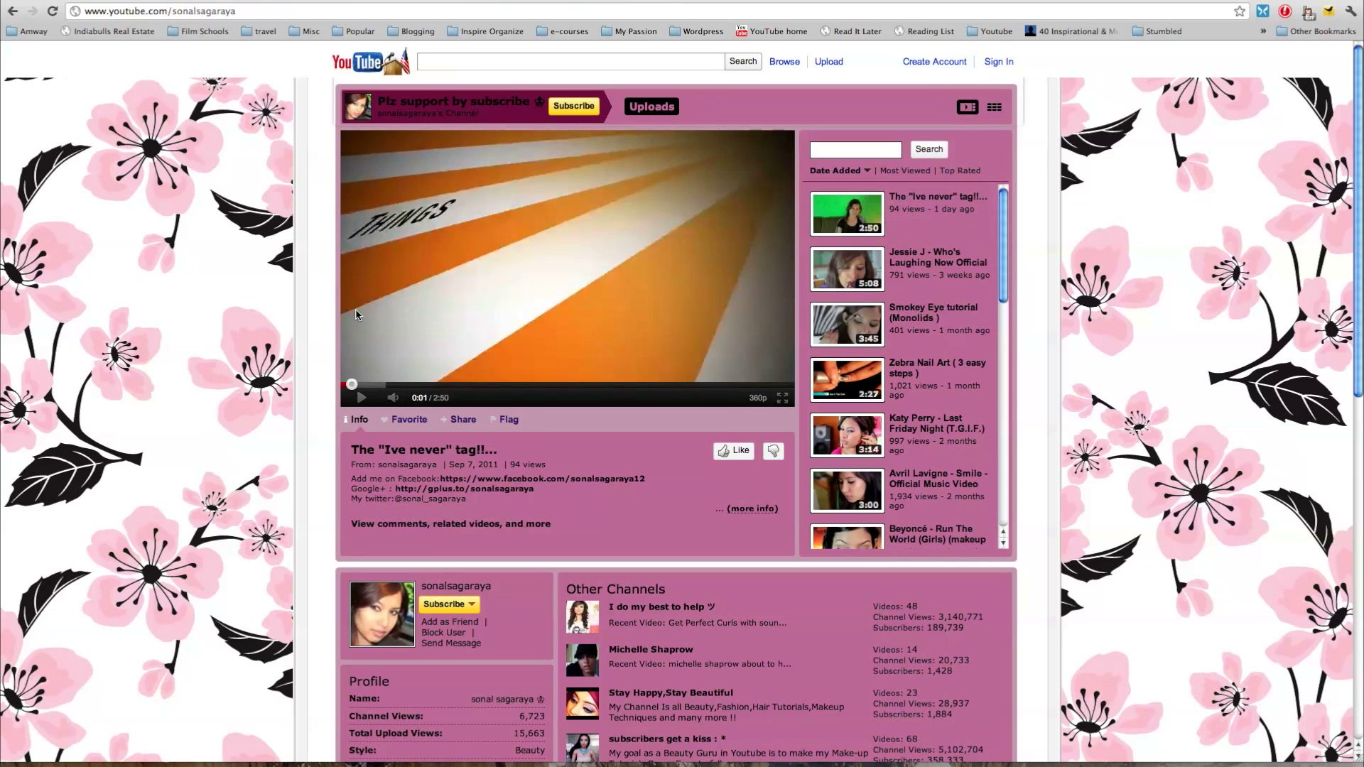
drag(354, 383, 345, 385)
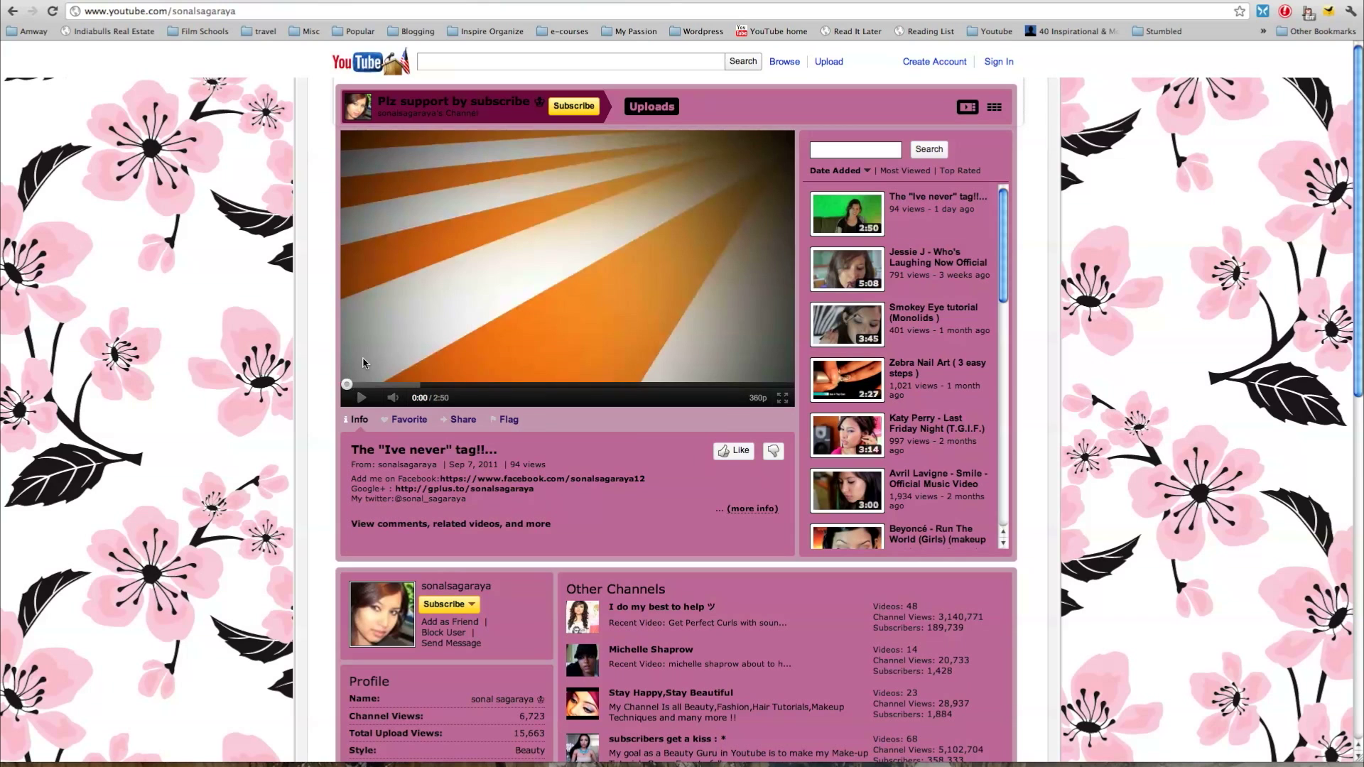
Step: Launch Audacity and set Audio I/O to Mbox 2 Mini playback and Soundflower (2ch) stereo recording
click(747, 755)
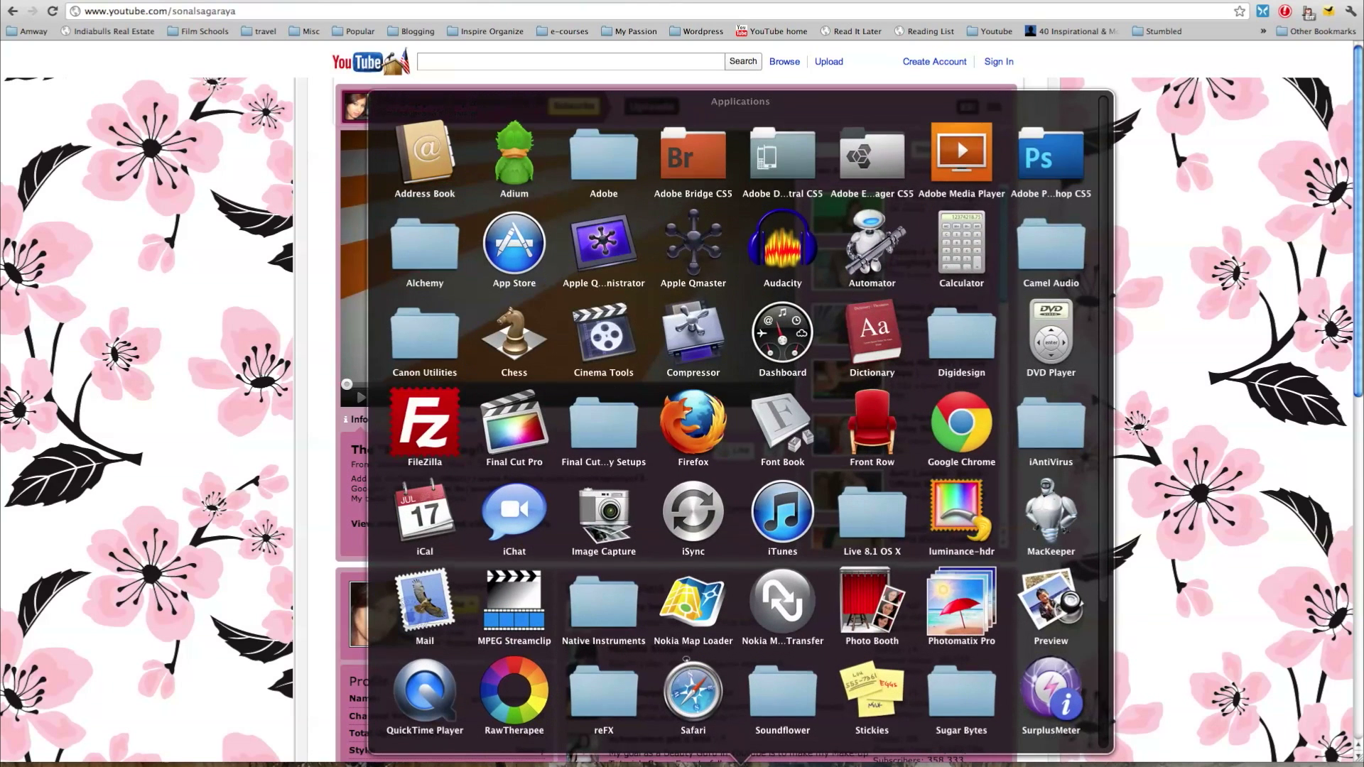
click(787, 250)
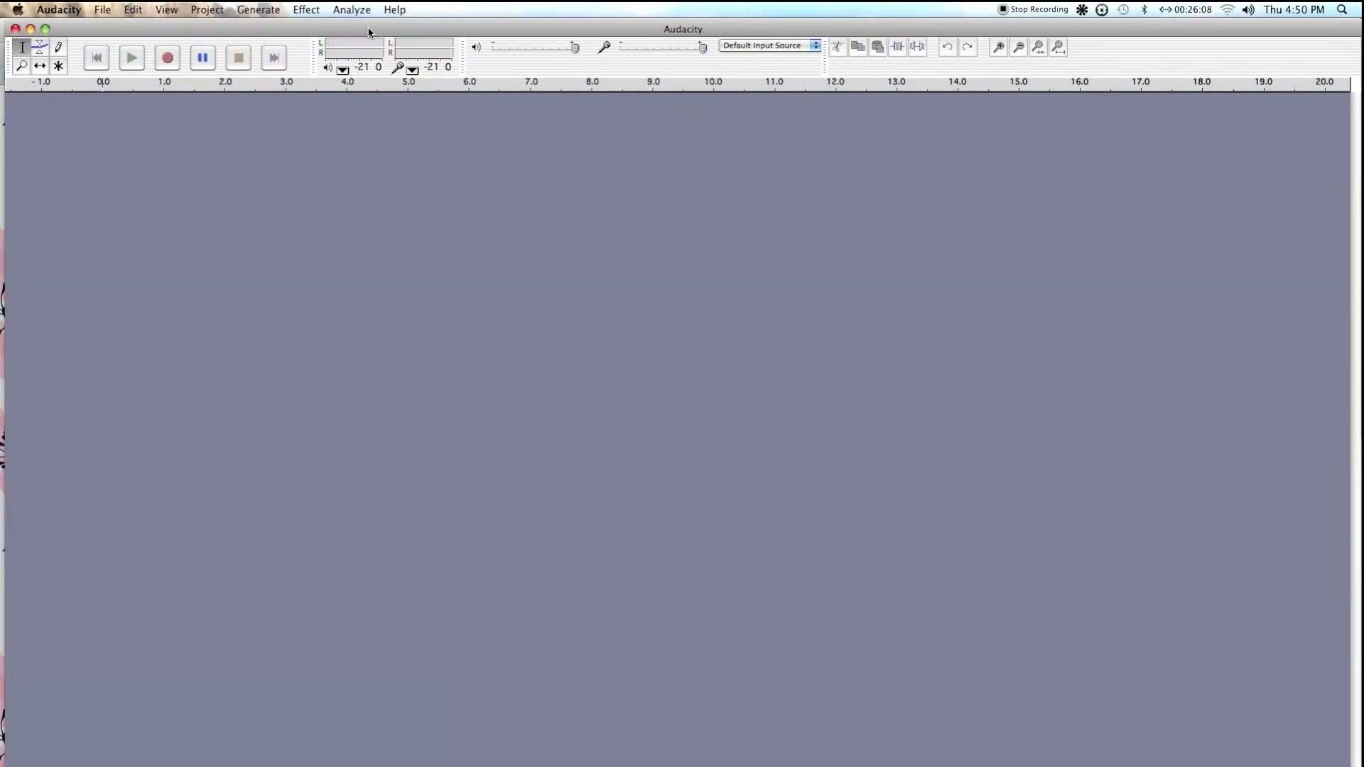
click(103, 9)
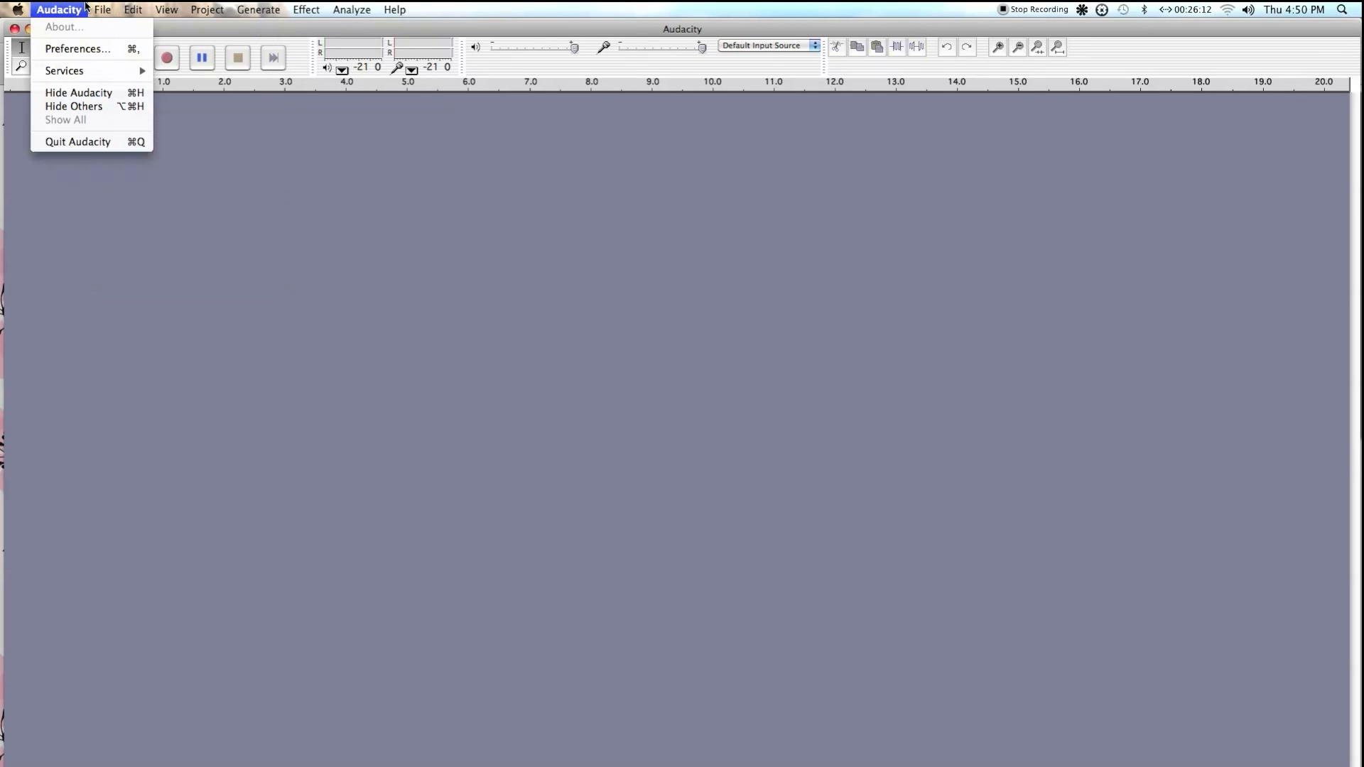
click(74, 49)
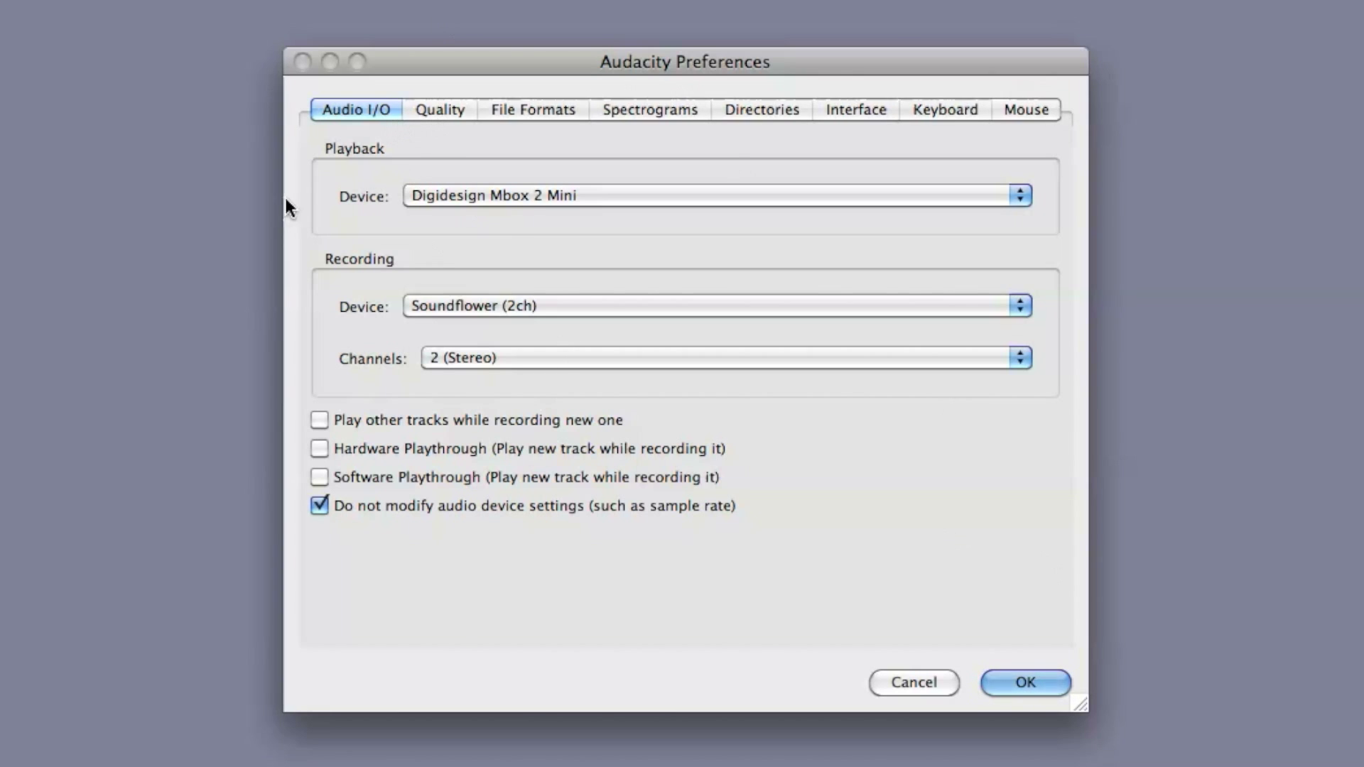
click(608, 194)
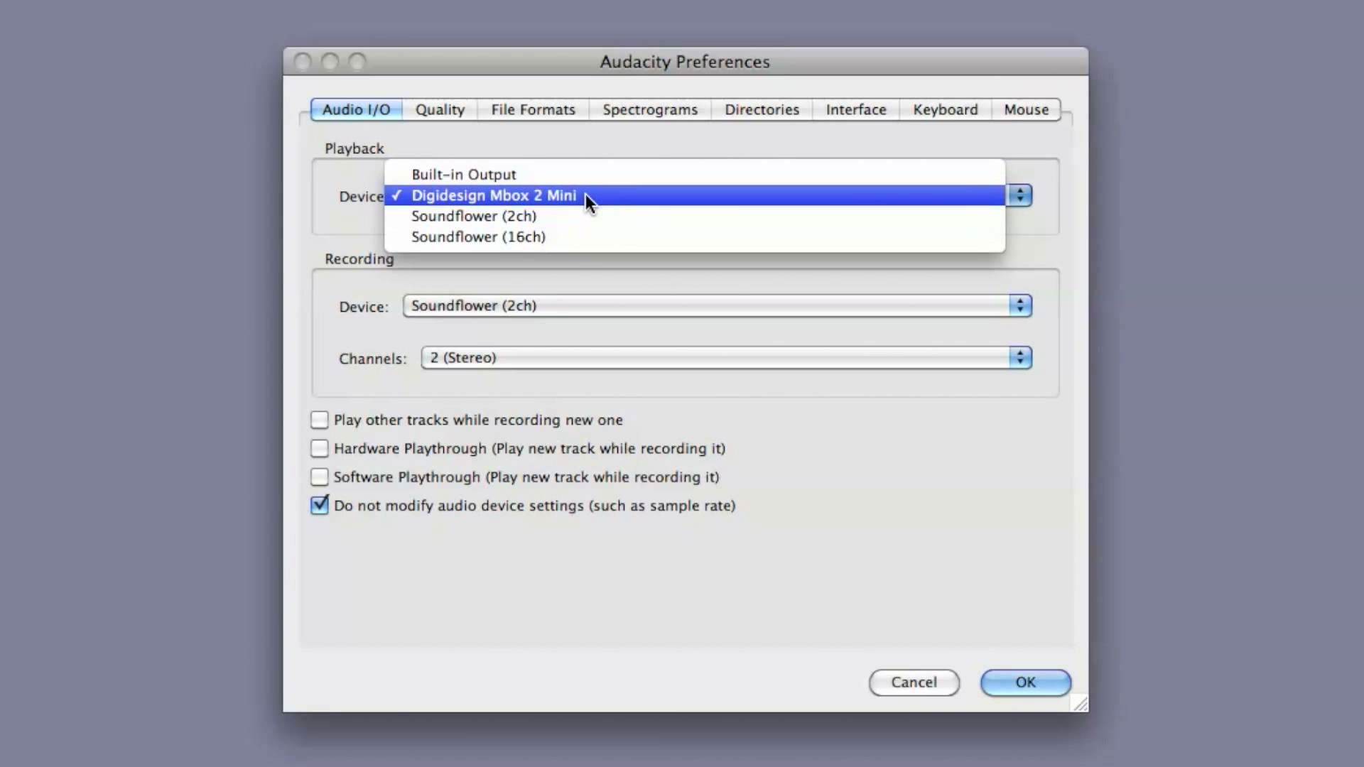
click(586, 194)
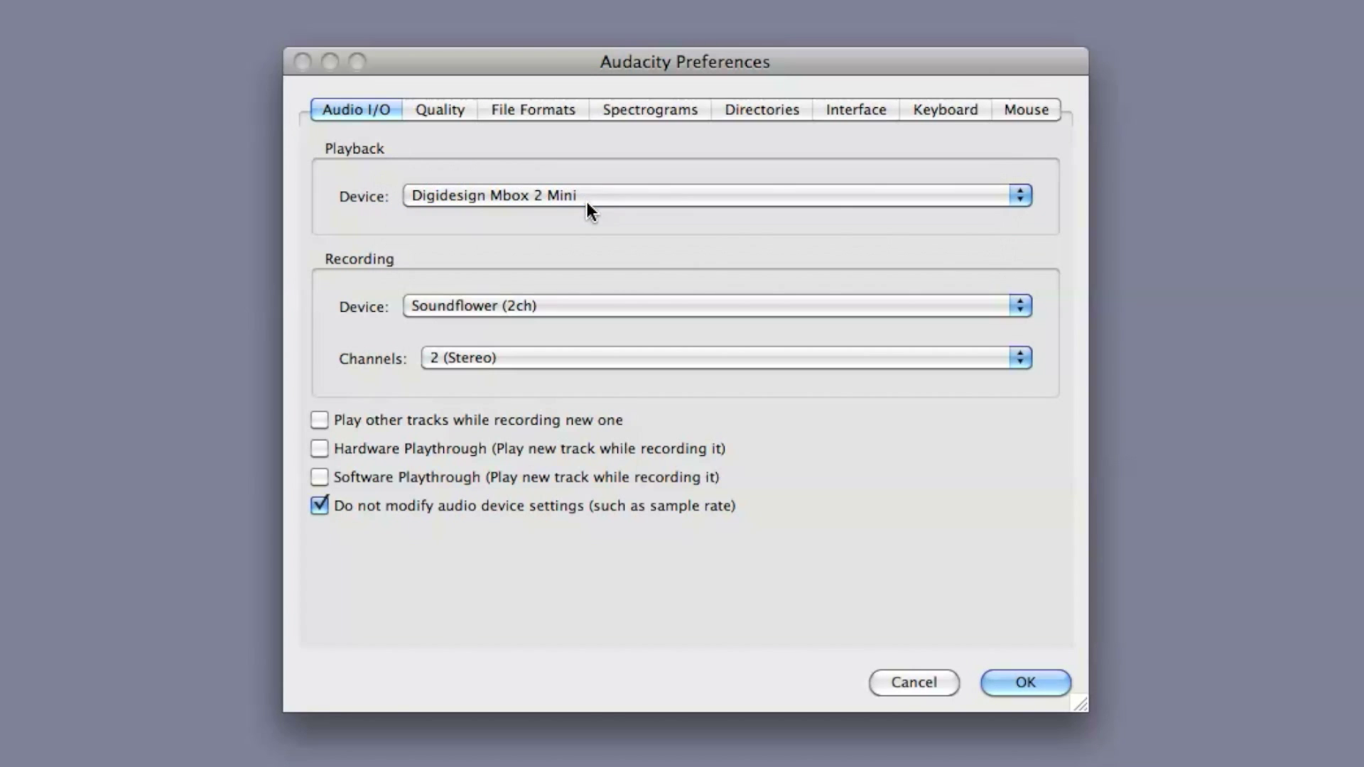
click(511, 303)
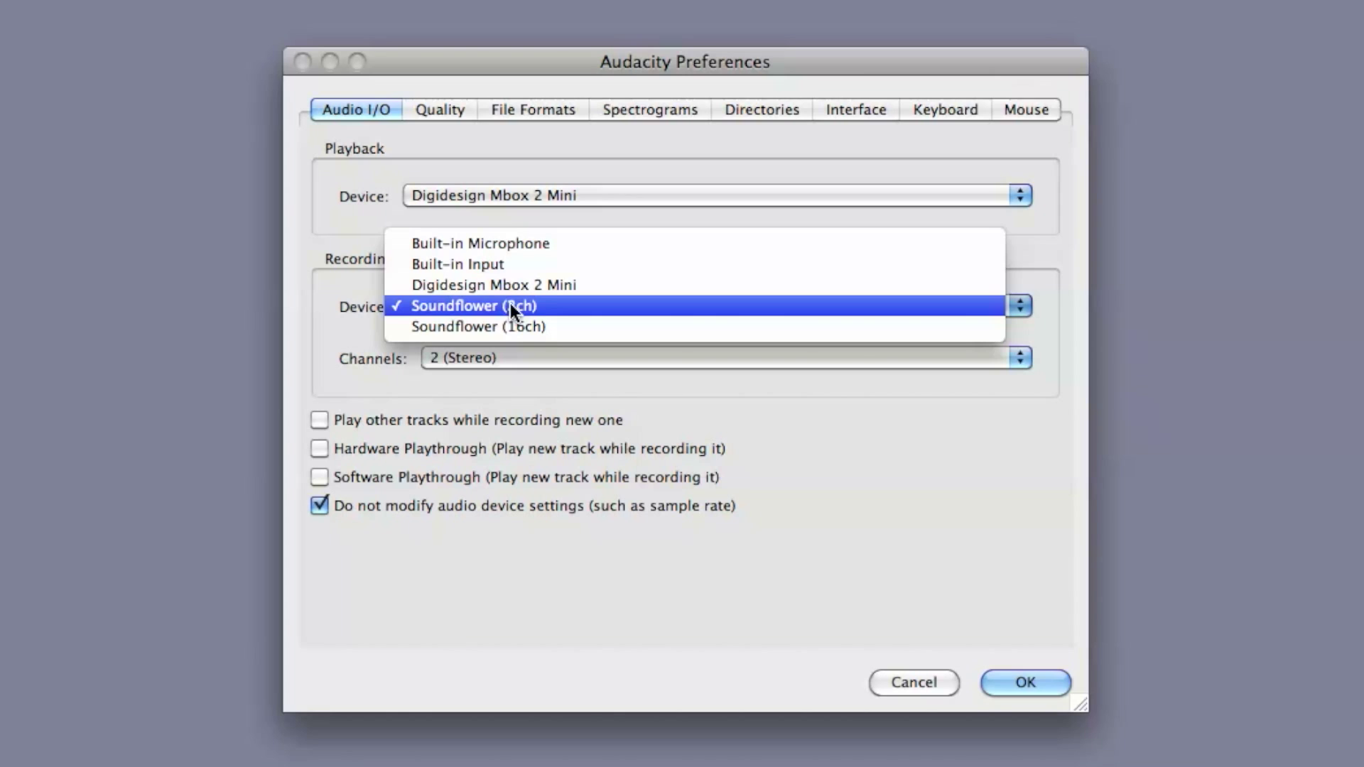
click(510, 305)
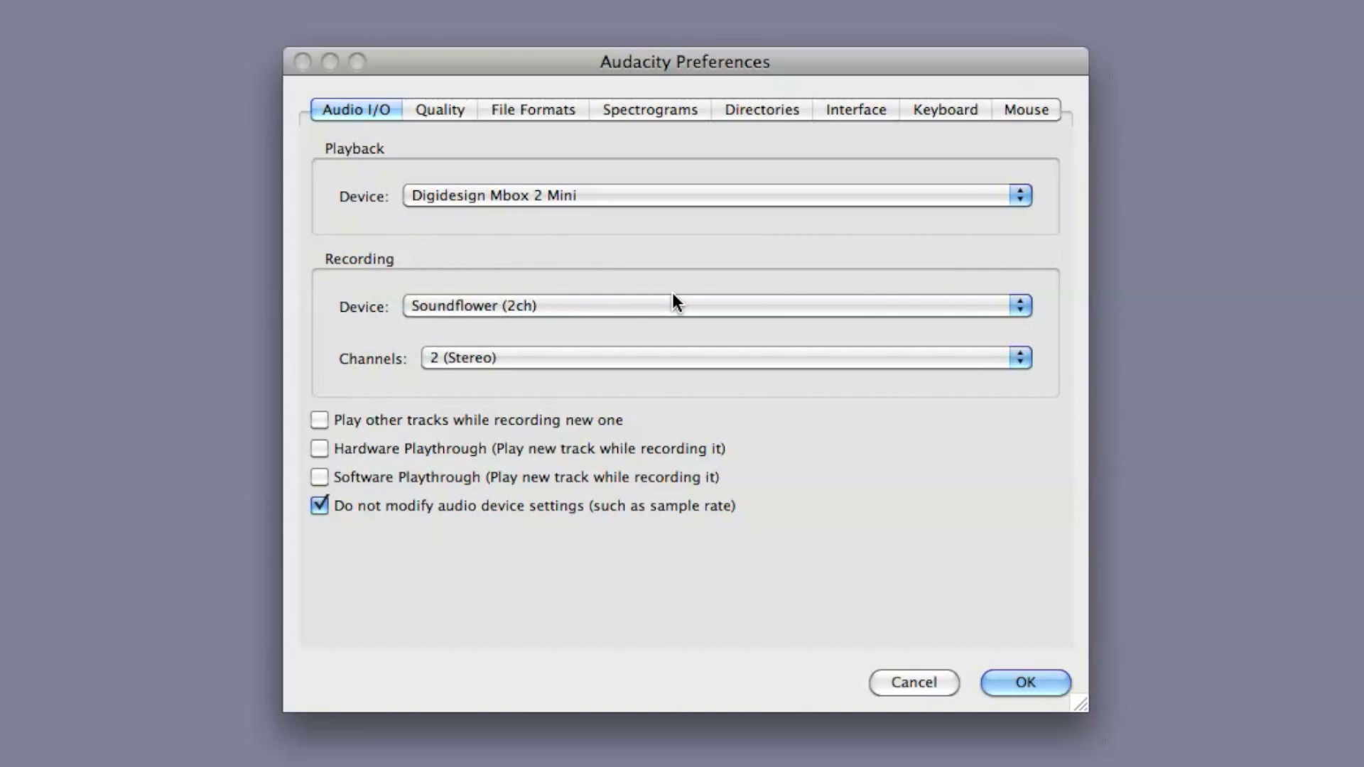
click(1039, 687)
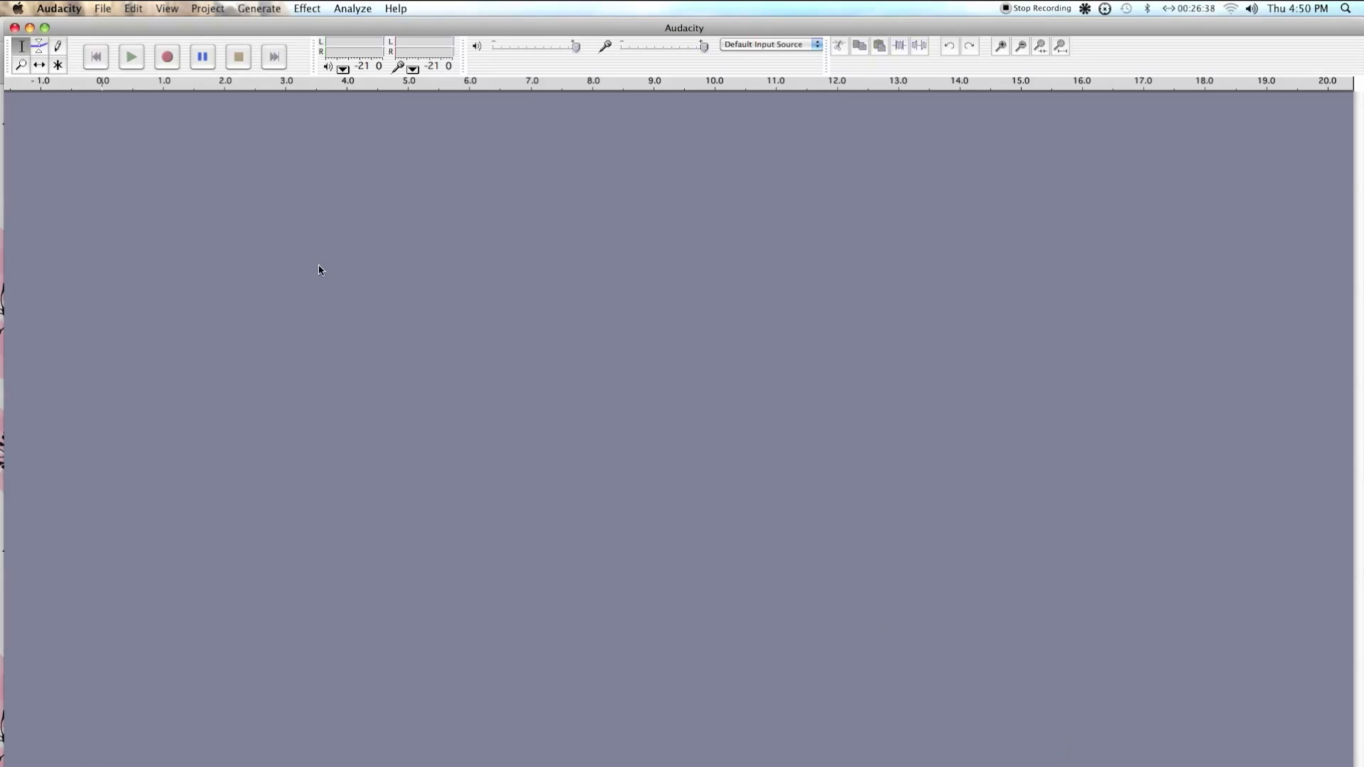
Step: Start recording in Audacity, then play the YouTube video from its beginning
click(166, 57)
key(super+Tab)
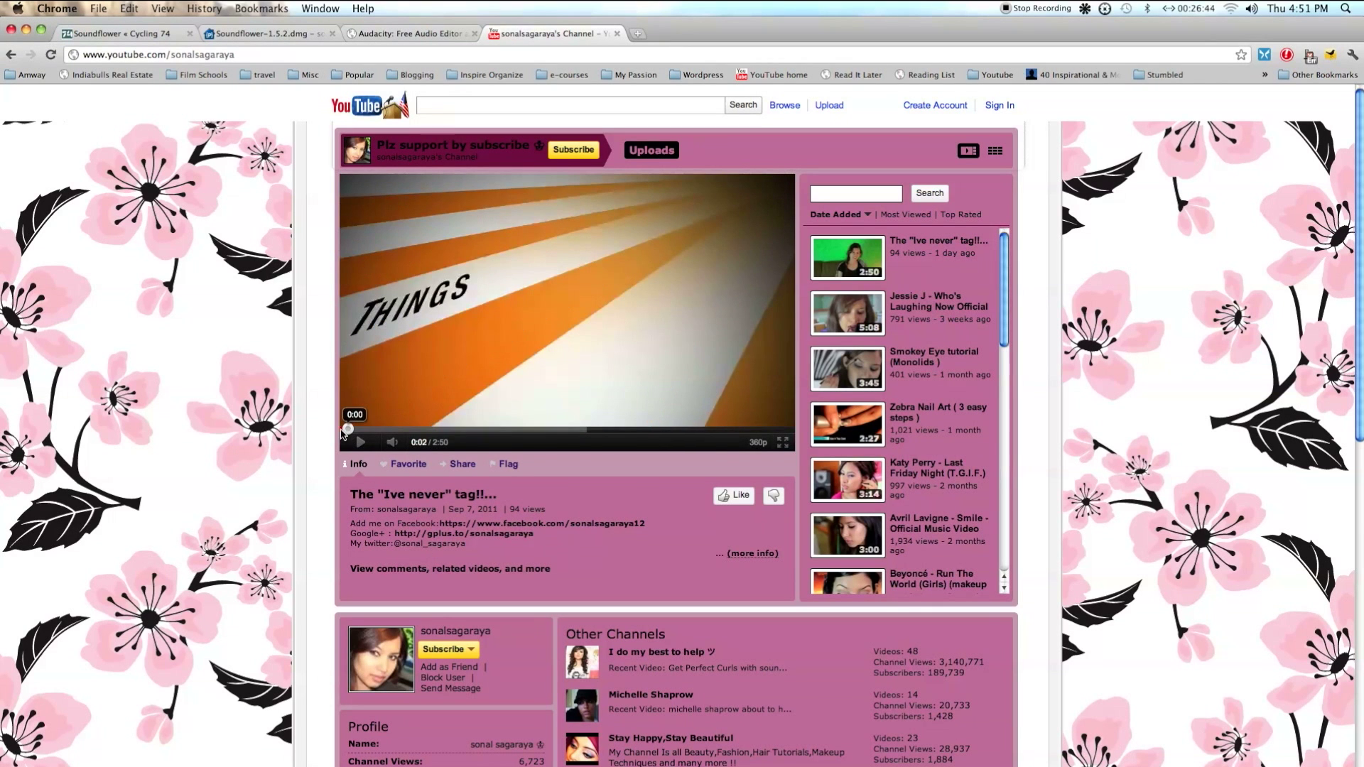
click(348, 429)
click(361, 442)
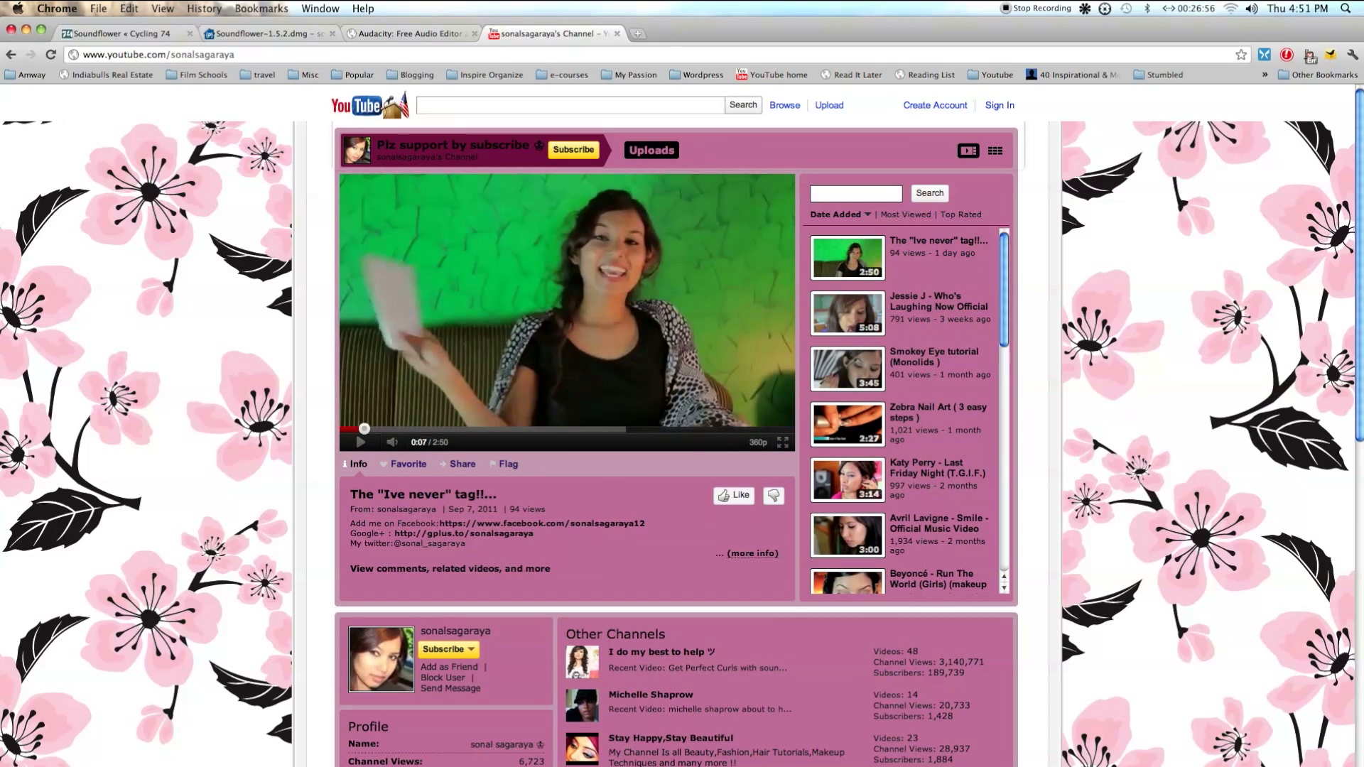
Step: Stop the Audacity recording and delete the silent tail after the audio
key(super+Tab)
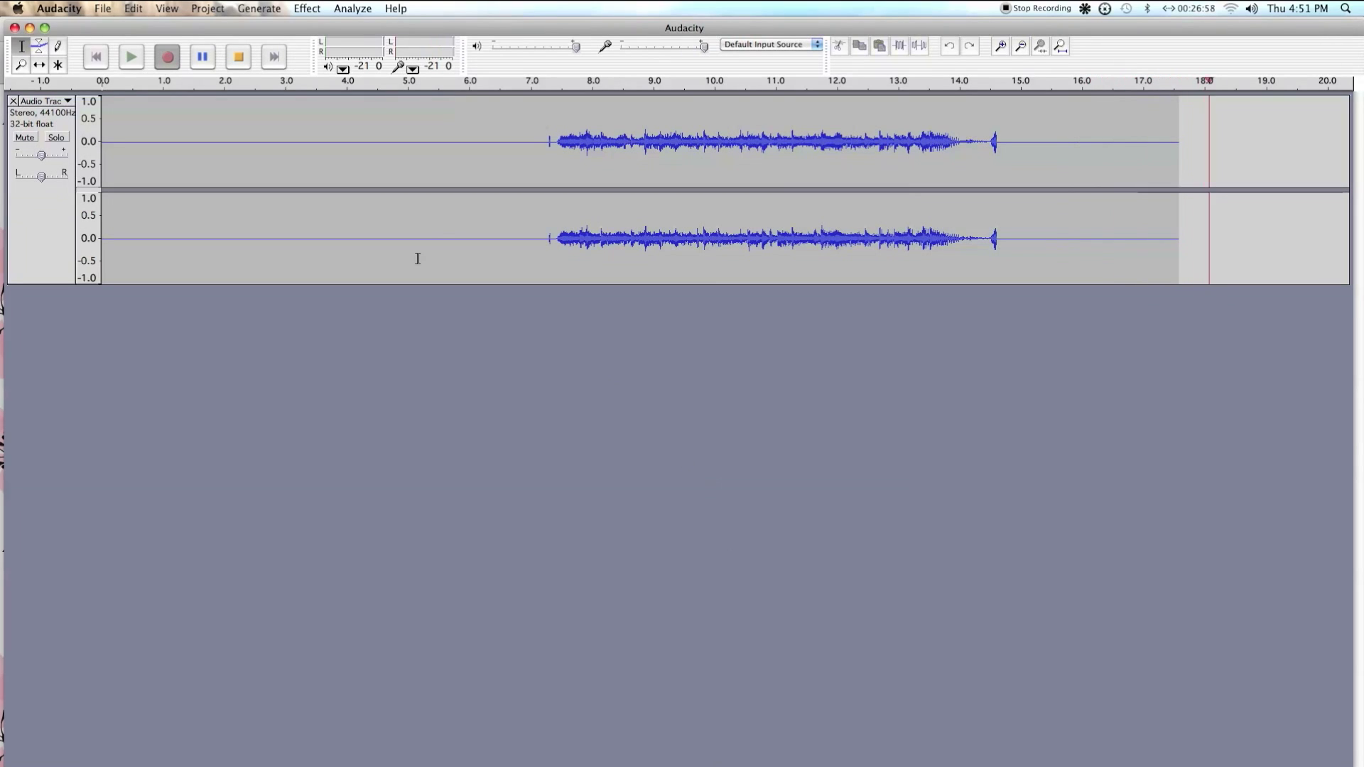
key(space)
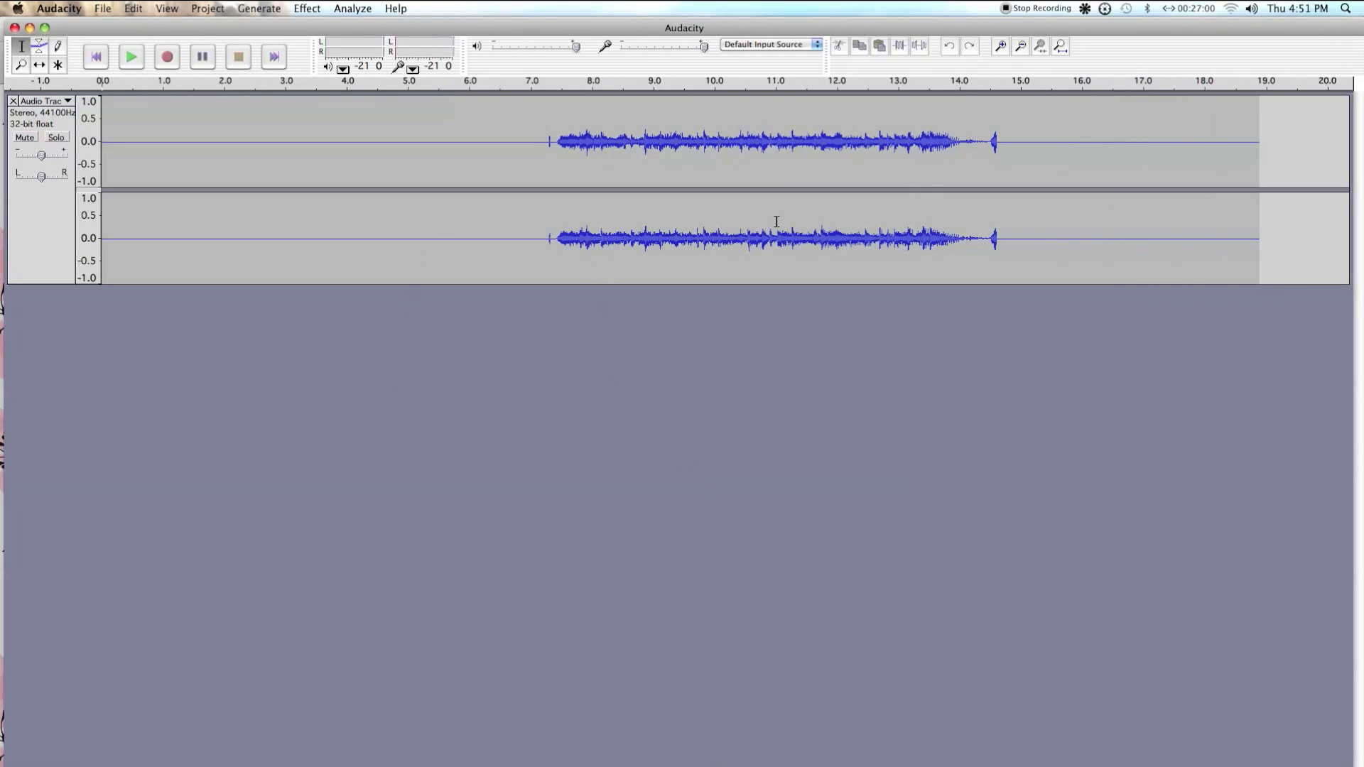
drag(991, 141, 1316, 175)
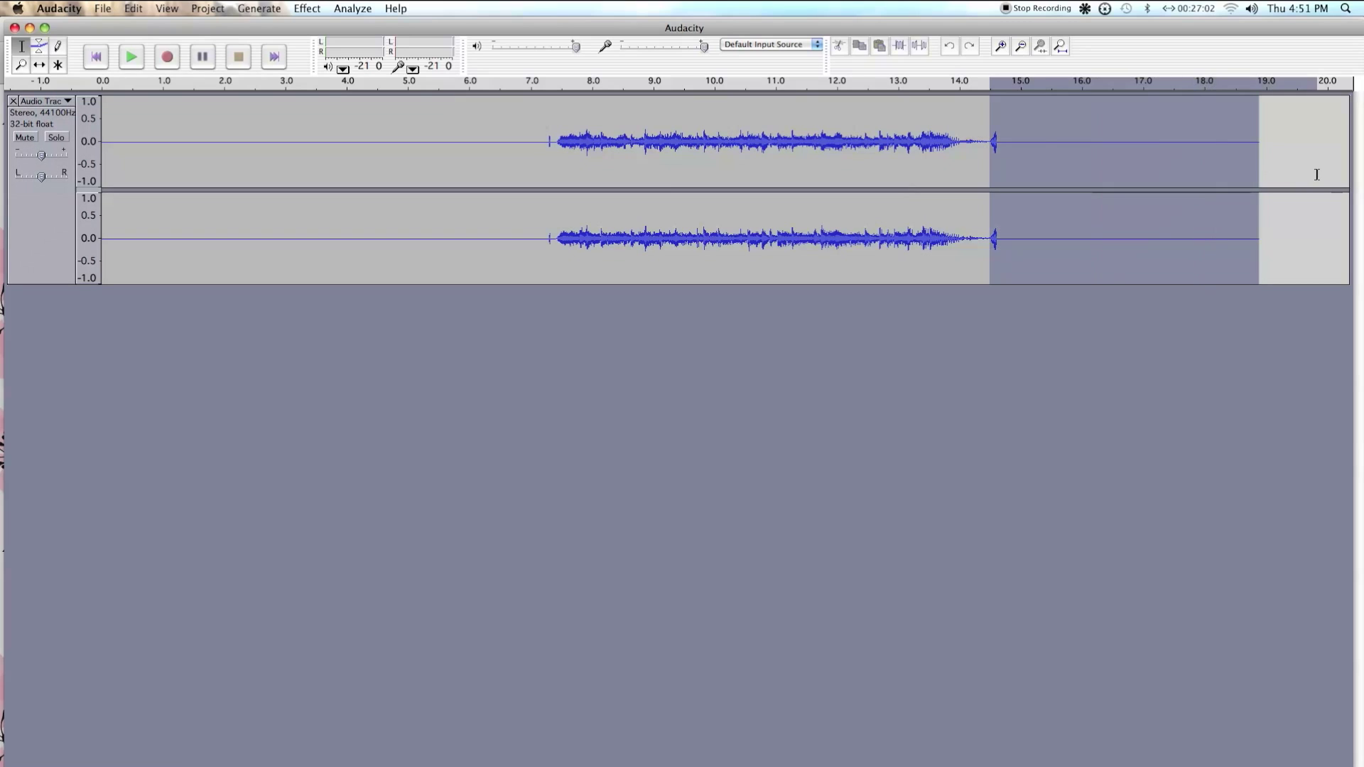
key(Delete)
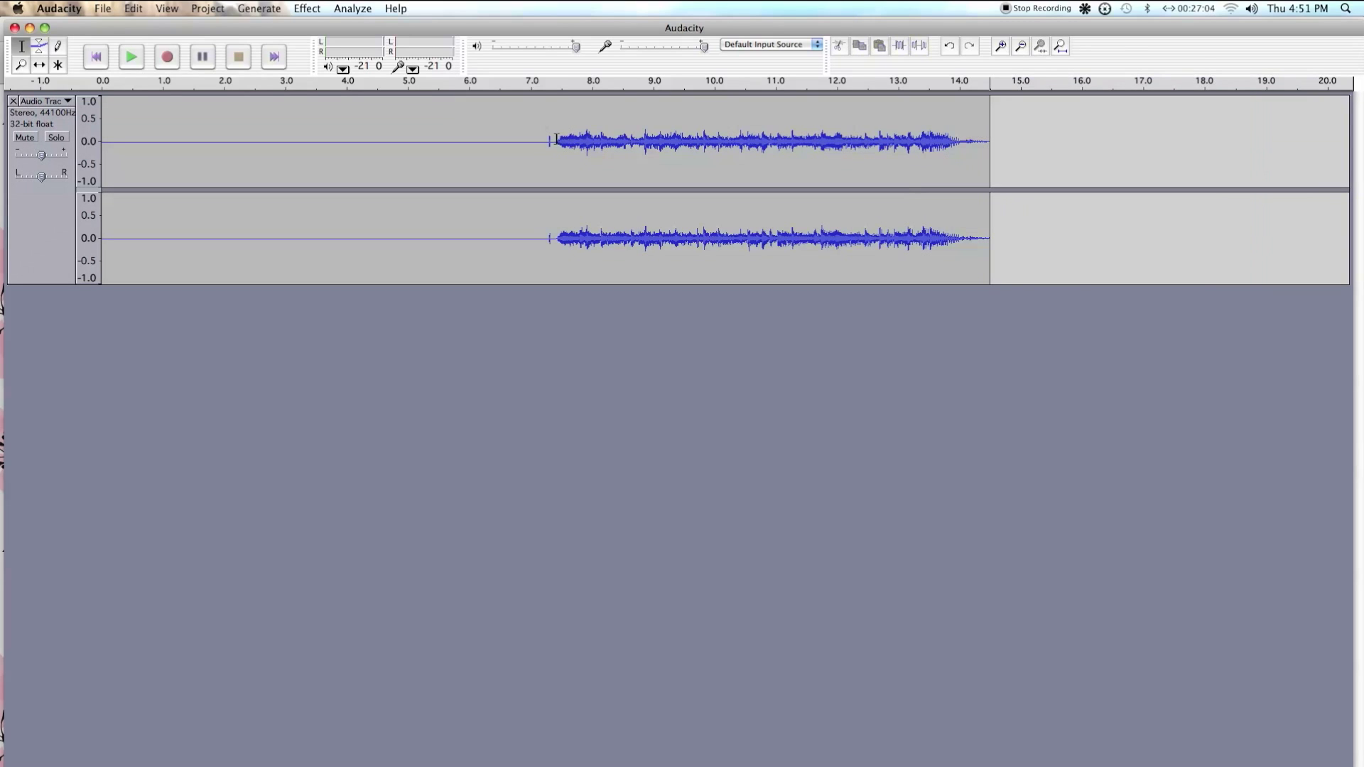
Step: Delete the leading silence and play back the trimmed recording
drag(556, 139, 6, 149)
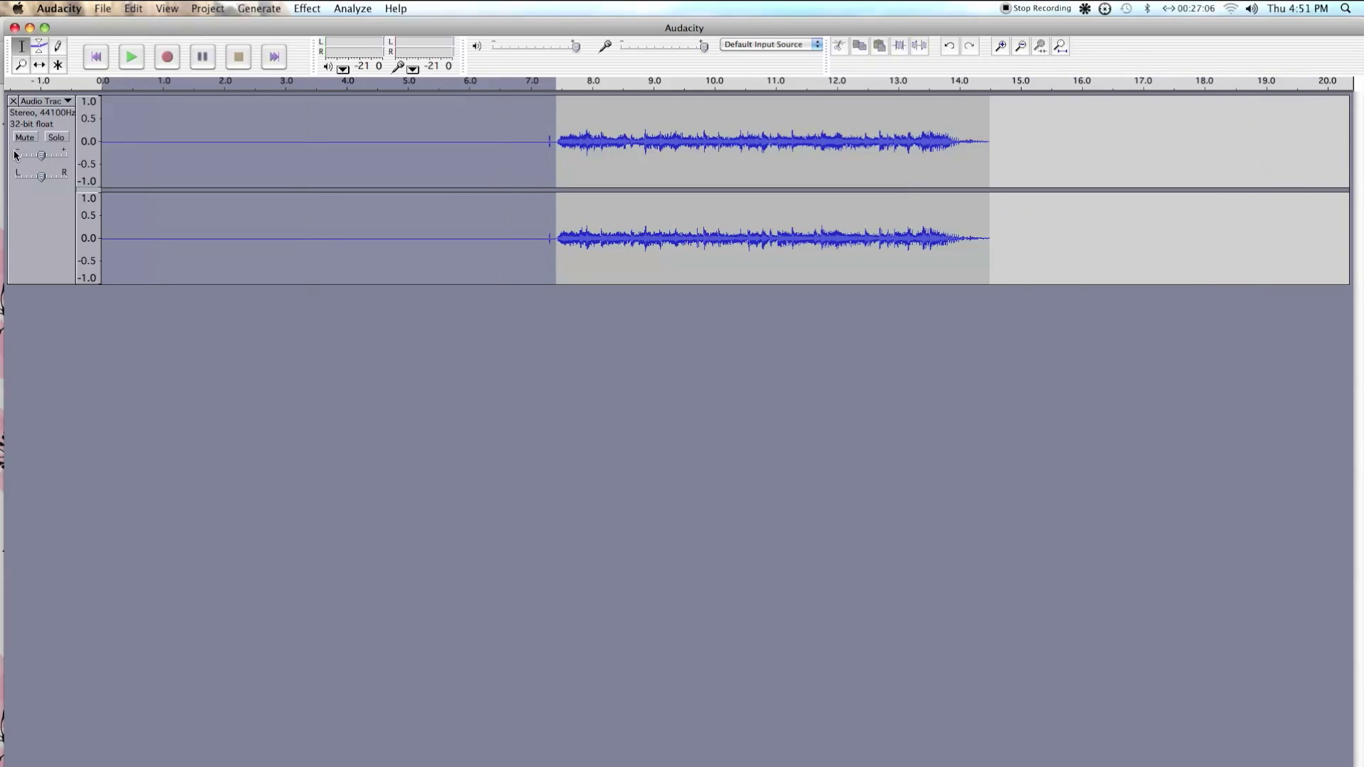
key(Delete)
key(space)
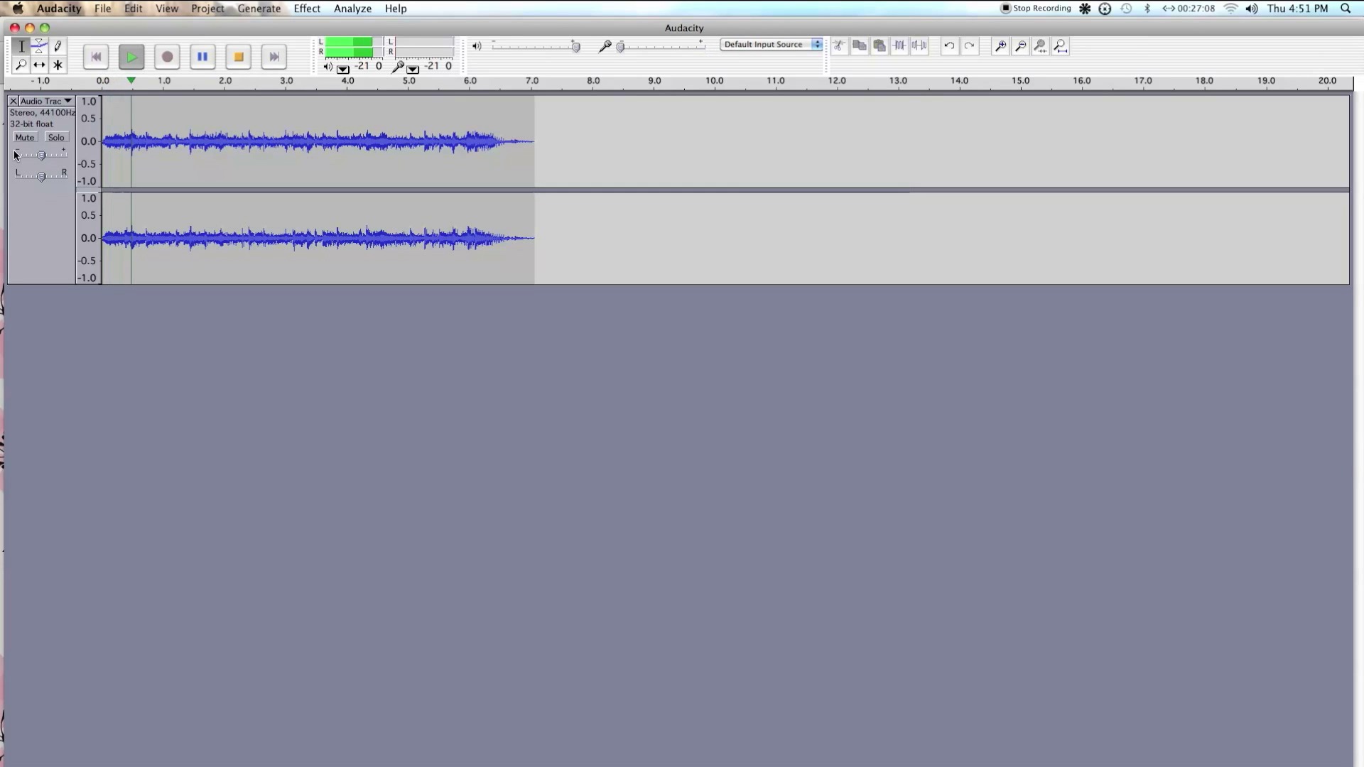